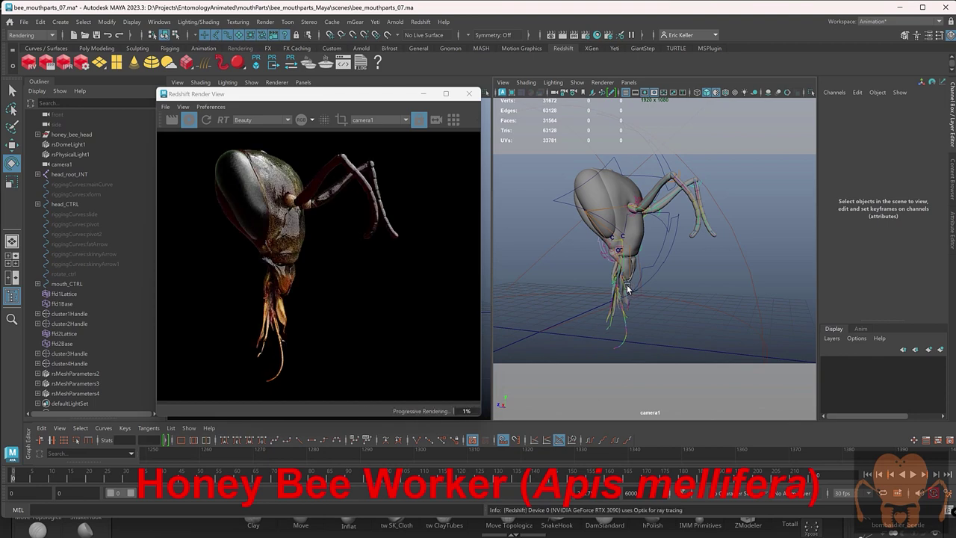
Step: Dolly and orbit Maya's camera1 to a low close-up of the bee mouthparts in the Redshift IPR
right_click_drag(633, 284, 686, 287, "alt")
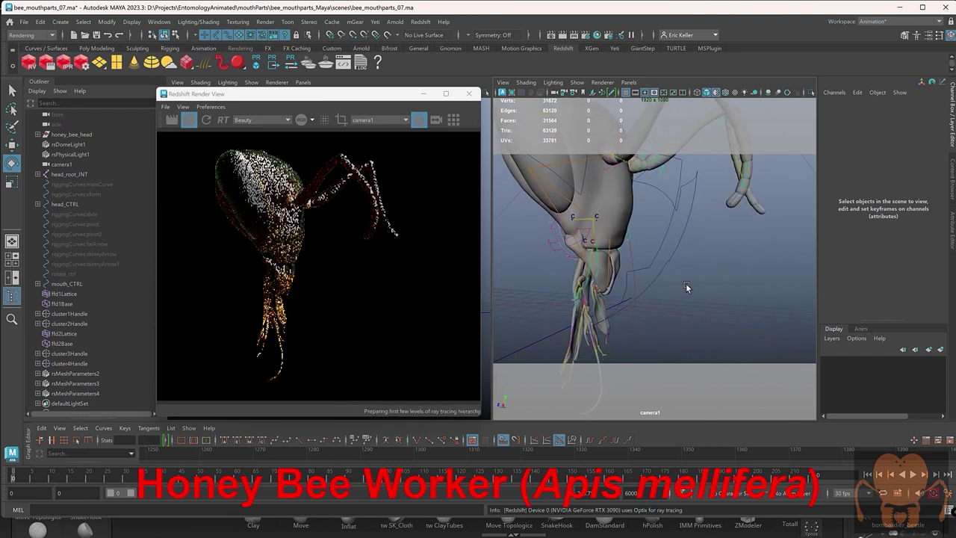
left_click_drag(687, 287, 682, 241, "alt")
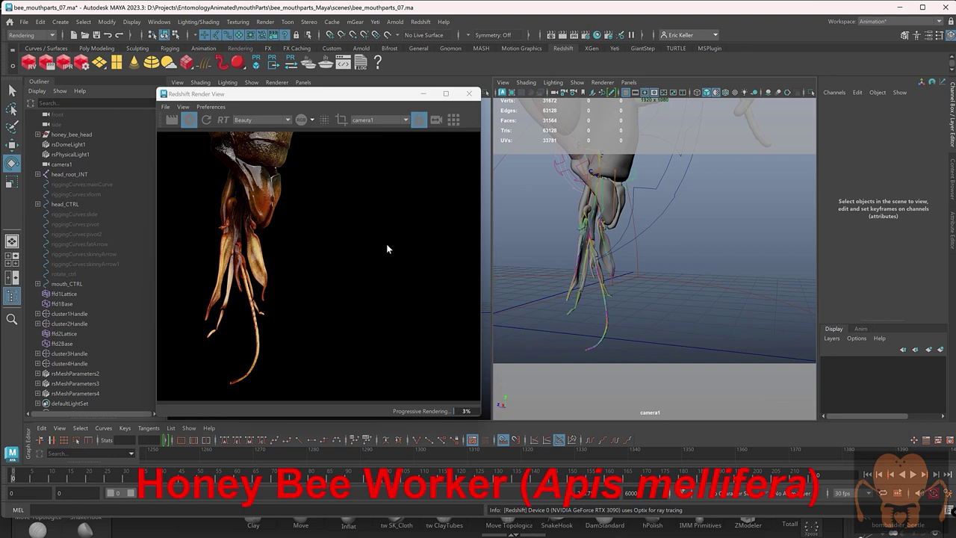
left_click_drag(646, 254, 618, 236, "alt")
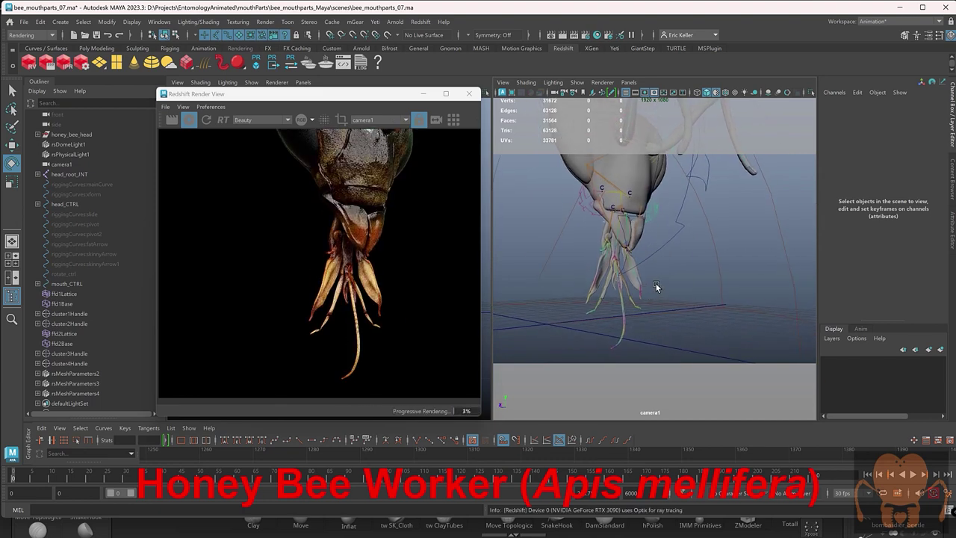
left_click_drag(624, 265, 625, 284, "alt")
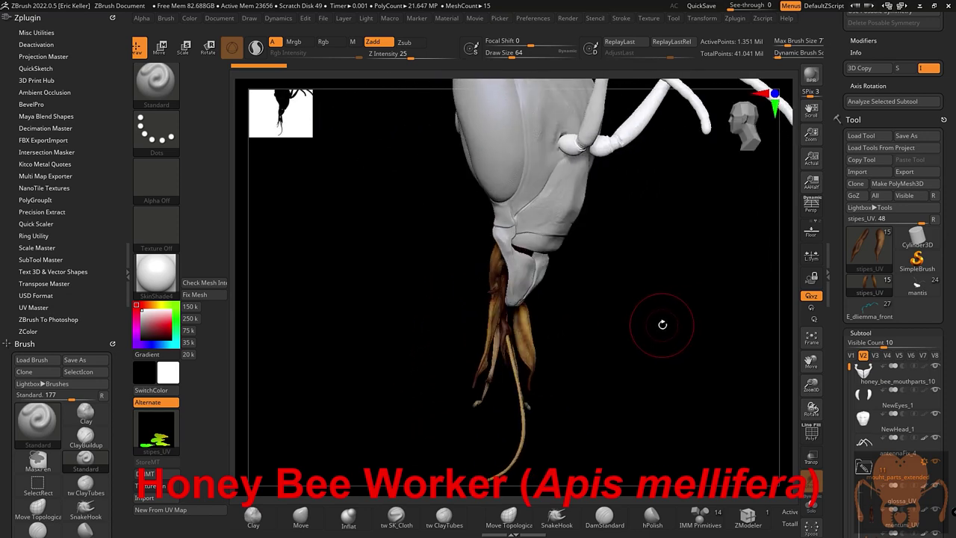
Step: Switch ZBrush to the insect head collection and frame the mantis head
left_click(938, 288)
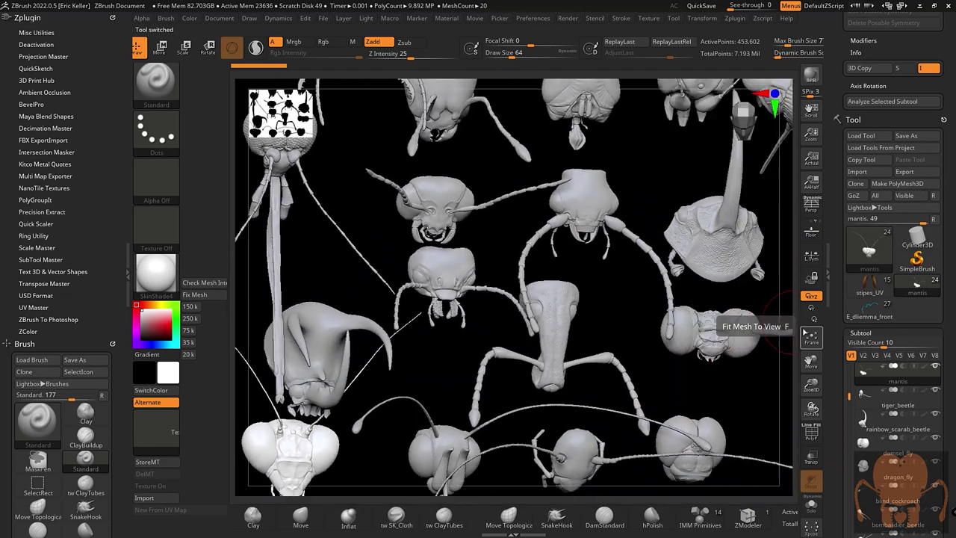
left_click(803, 336)
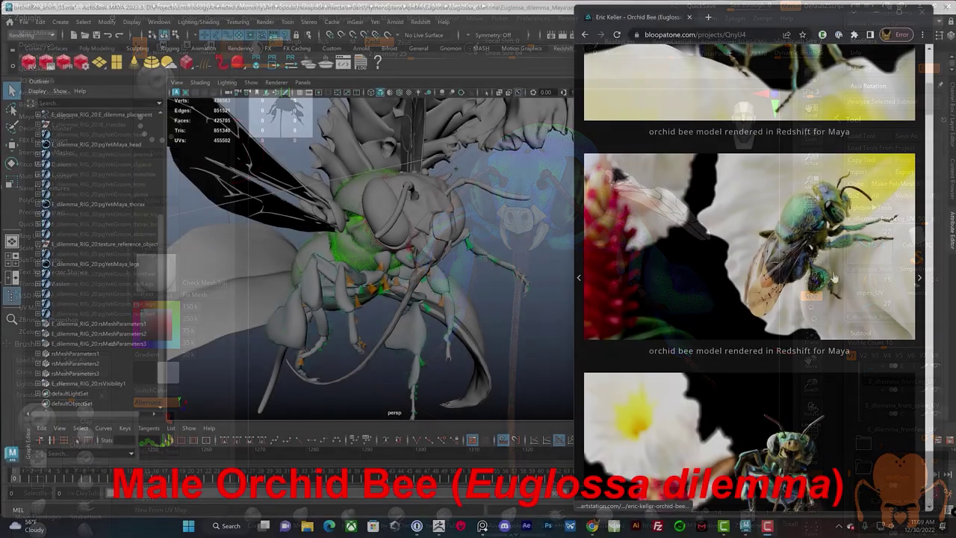
Step: Scroll the Chrome render gallery and orbit the Maya orchid bee rig to a new angle
scroll(847, 267, "down", 2)
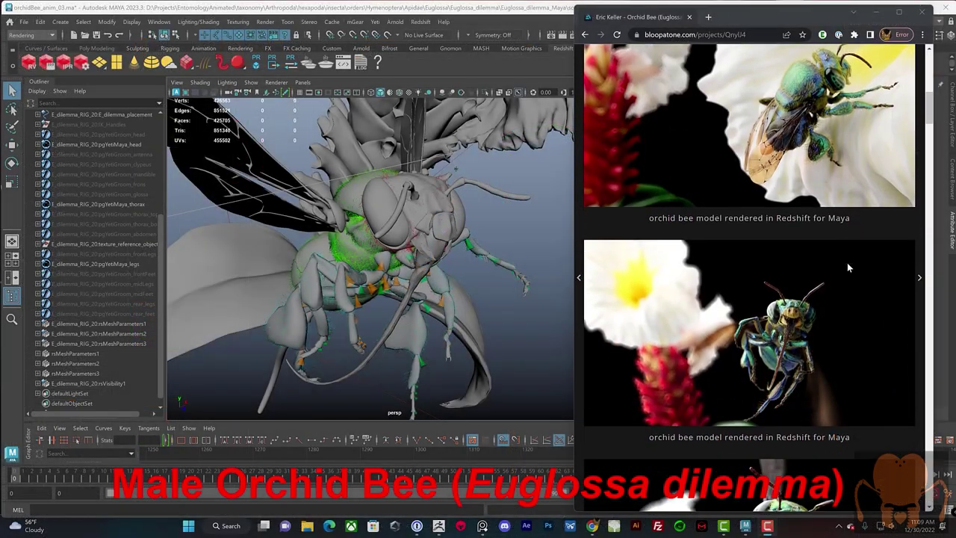
scroll(846, 266, "down", 1)
scroll(847, 267, "down", 2)
scroll(848, 269, "down", 1)
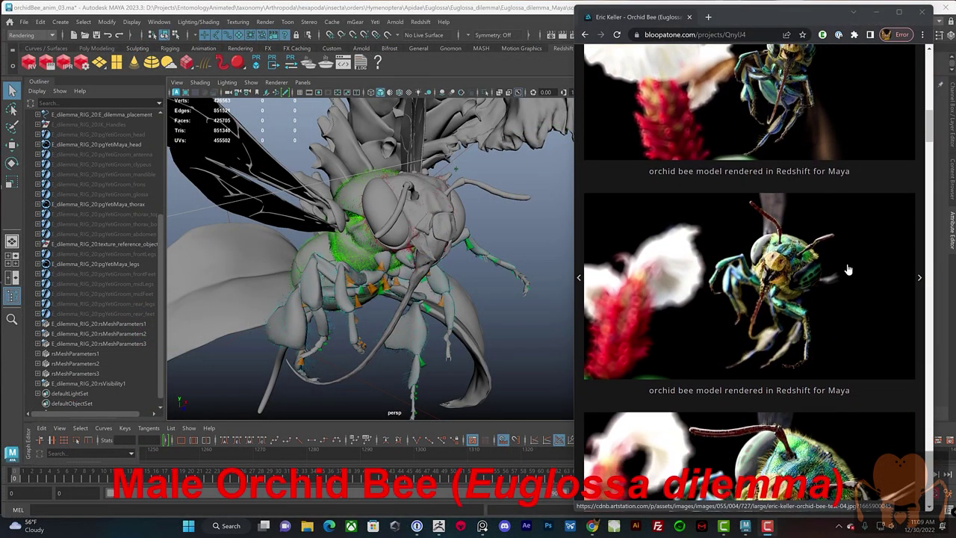
scroll(848, 269, "down", 3)
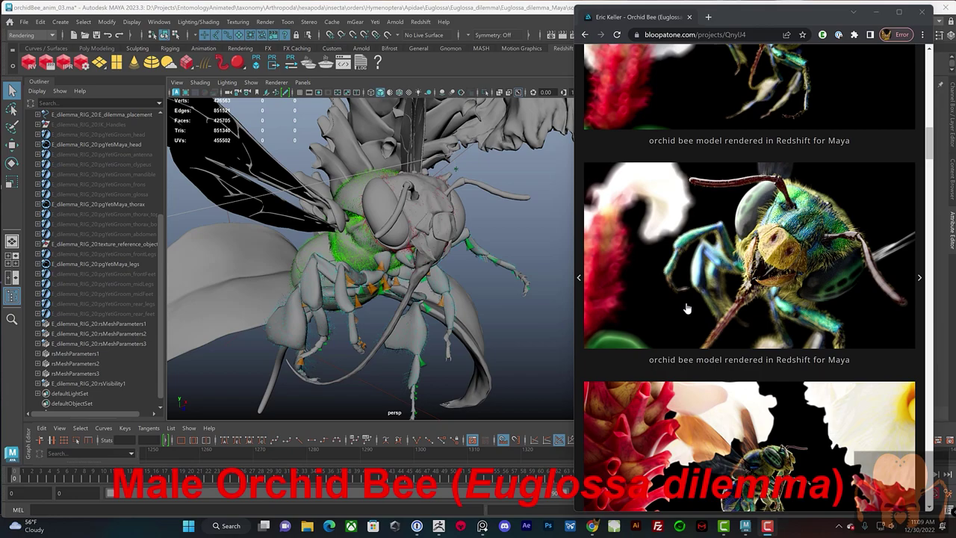
scroll(686, 308, "down", 1)
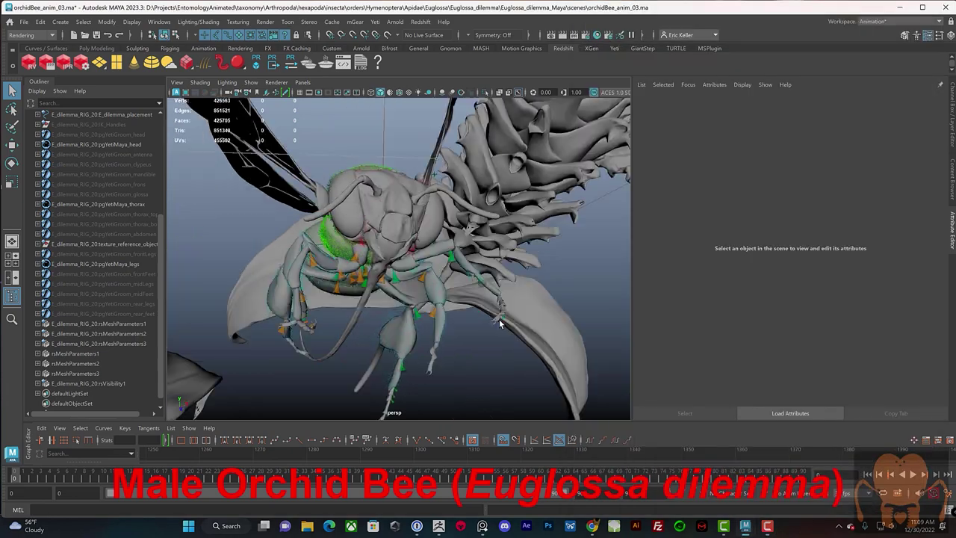
mouse_move(498, 318)
left_mouse_down("alt")
mouse_move(446, 310)
mouse_move(591, 321)
mouse_move(506, 313)
mouse_move(510, 303)
mouse_move(478, 280)
left_mouse_up("alt")
middle_click_drag(478, 280, 463, 268, "alt")
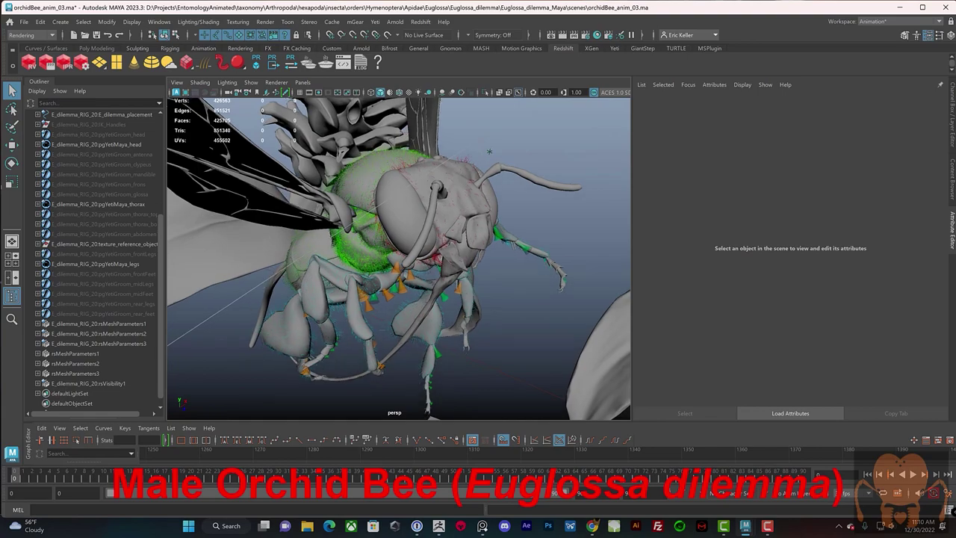
Step: Bring the orchid bee render gallery back in front and scroll further down
left_click(597, 527)
scroll(746, 298, "down", 3)
scroll(746, 336, "down", 3)
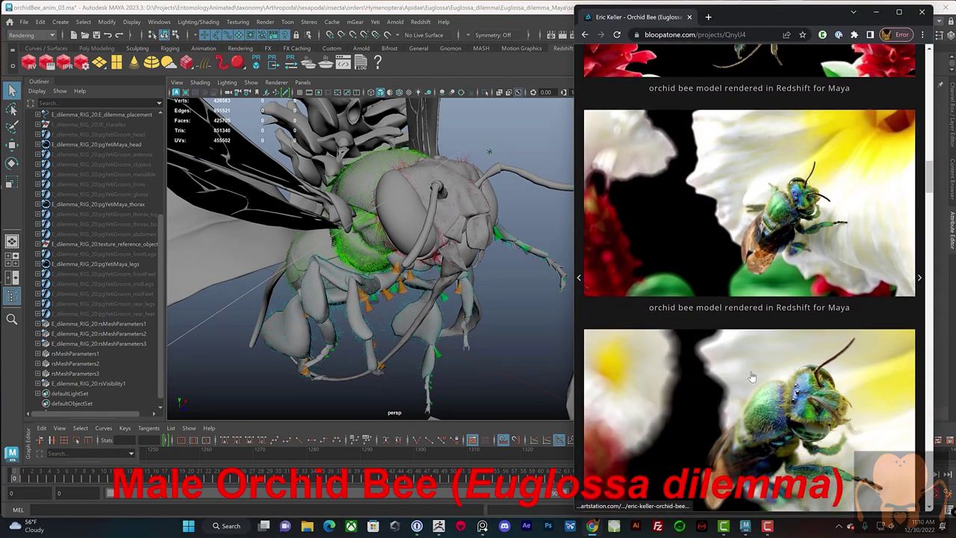
scroll(752, 377, "down", 3)
scroll(752, 377, "down", 3)
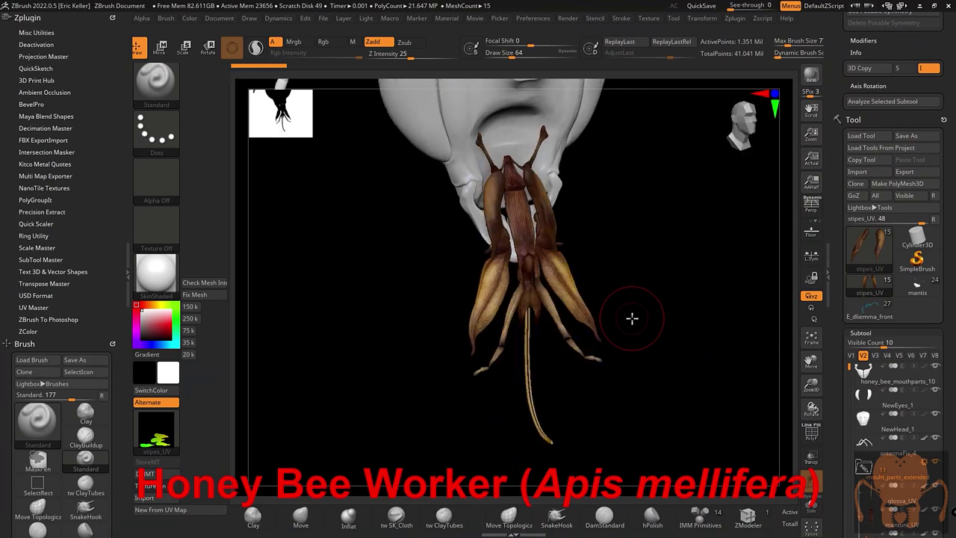
Step: Rotate the honeybee head sideways to inspect the mouthparts in profile
left_click_drag(632, 319, 662, 324)
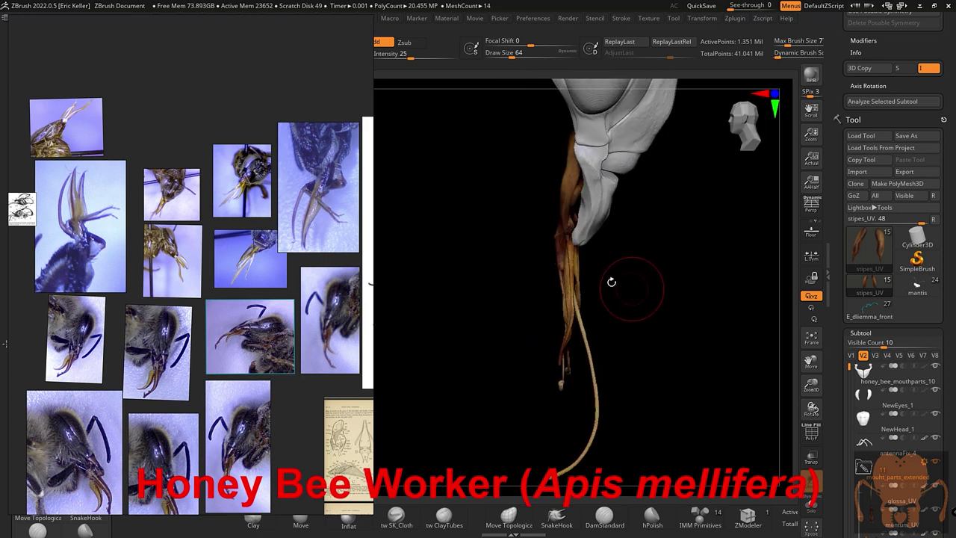
Step: Rotate the ZBrush mouthparts model to face straight on
scroll(274, 244, "down", 2)
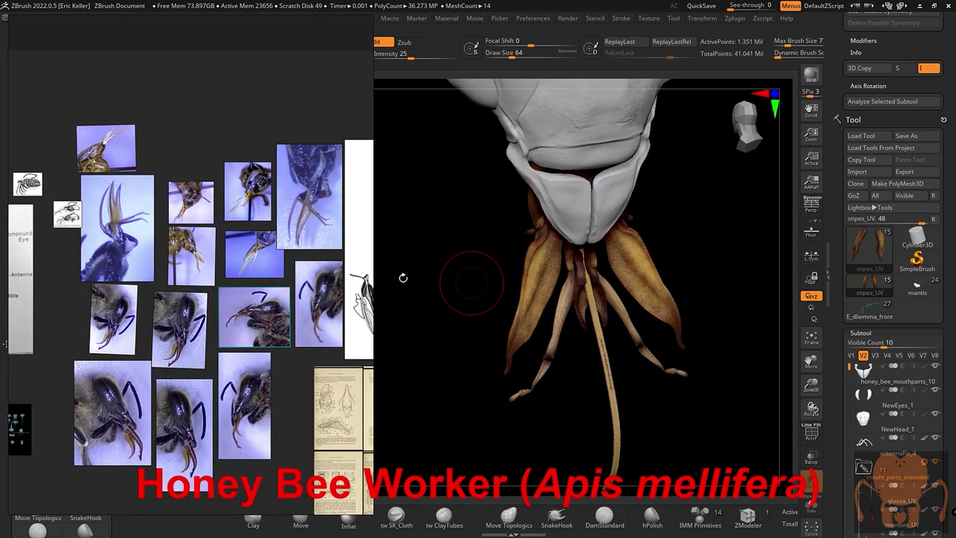
left_click_drag(483, 283, 421, 277)
scroll(277, 236, "up", 2)
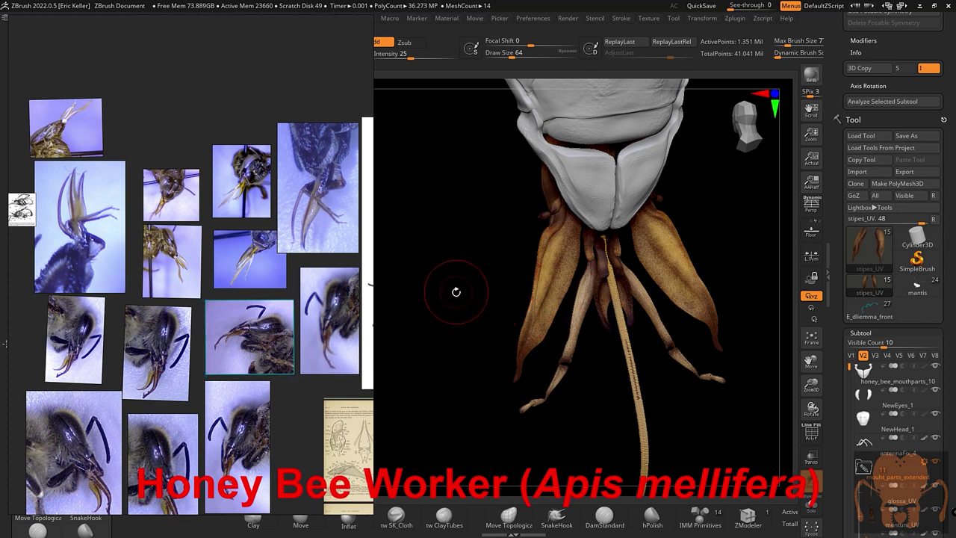
mouse_move(455, 292)
left_mouse_down()
mouse_move(435, 279)
mouse_move(360, 278)
left_mouse_up()
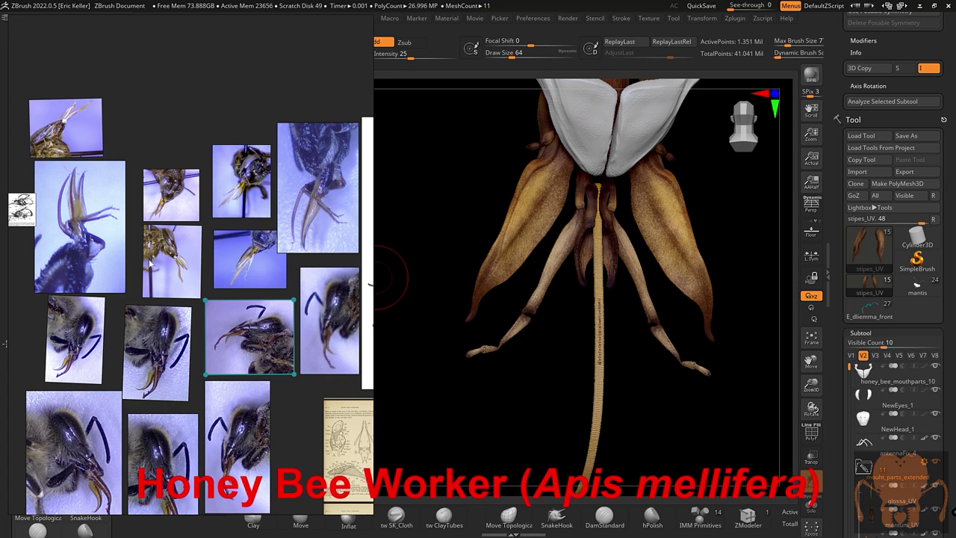
Step: Zoom and pan PureRef to enlarge the mouthpart photos and line drawing
scroll(157, 256, "up", 1)
scroll(158, 257, "up", 1)
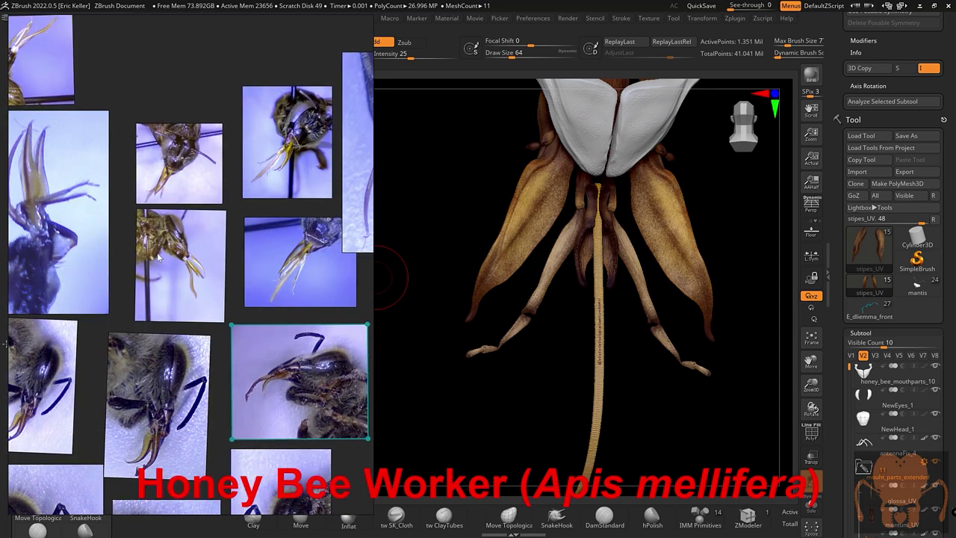
scroll(236, 254, "up", 1)
scroll(209, 284, "up", 1)
scroll(194, 297, "up", 1)
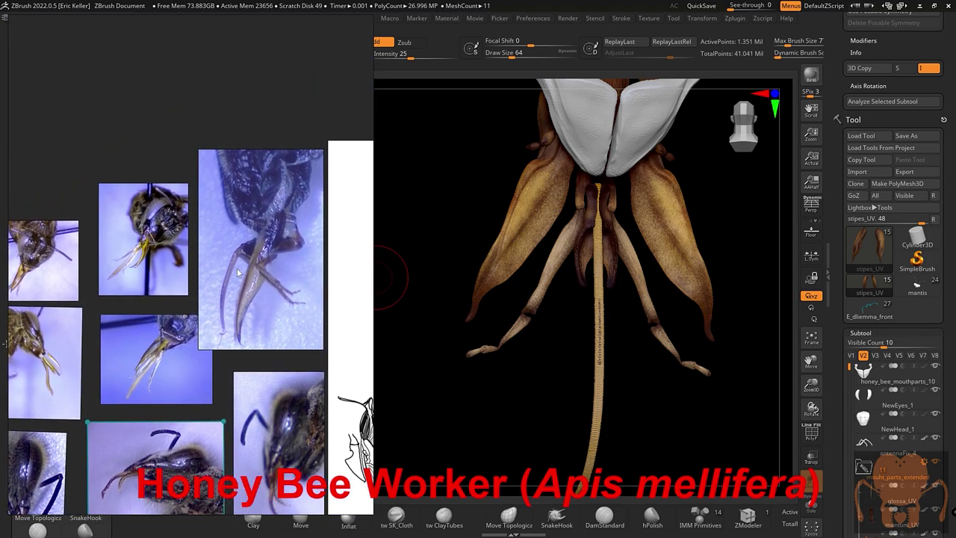
scroll(215, 265, "up", 1)
scroll(167, 253, "up", 1)
middle_click_drag(162, 253, 229, 265)
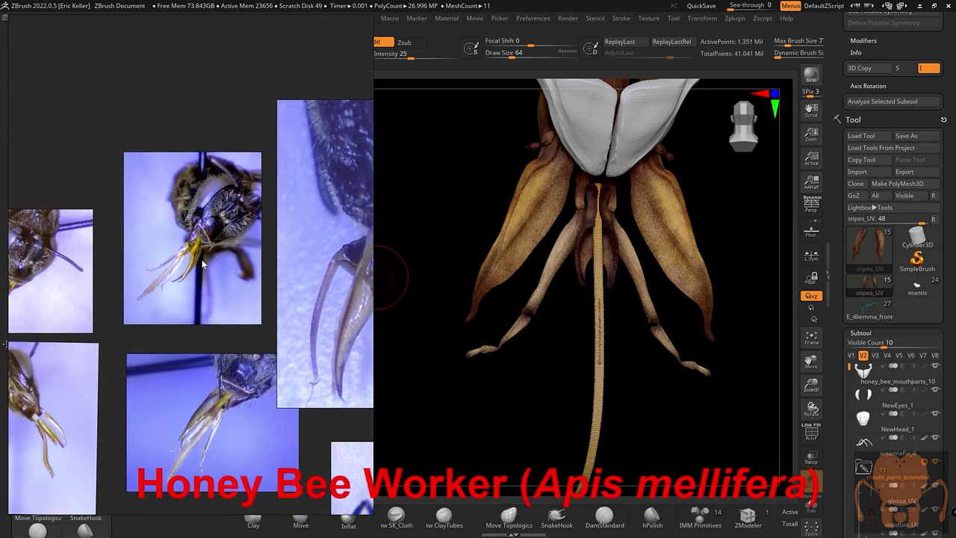
scroll(229, 266, "up", 1)
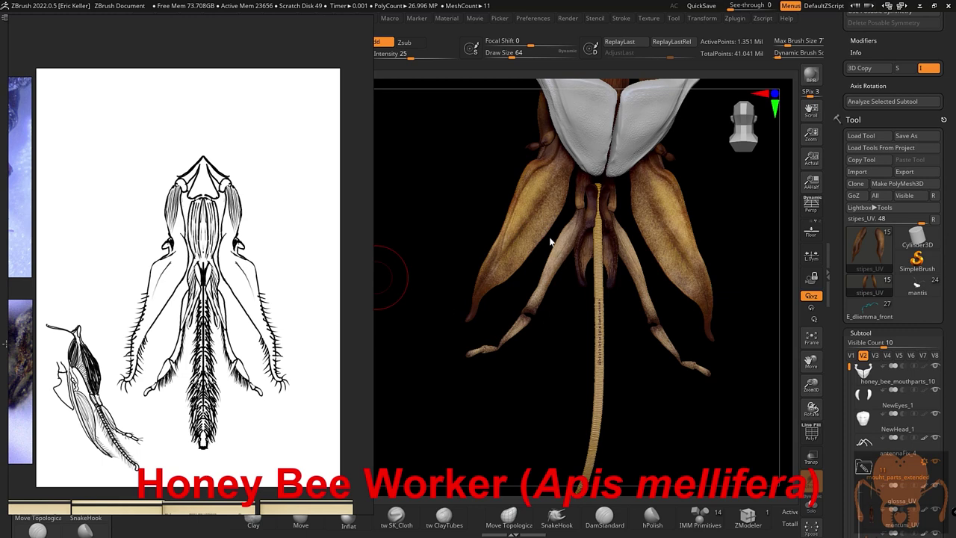
Step: Zoom PureRef into the scanned Snodgrass pages and centre the labium figure
scroll(241, 294, "down", 2)
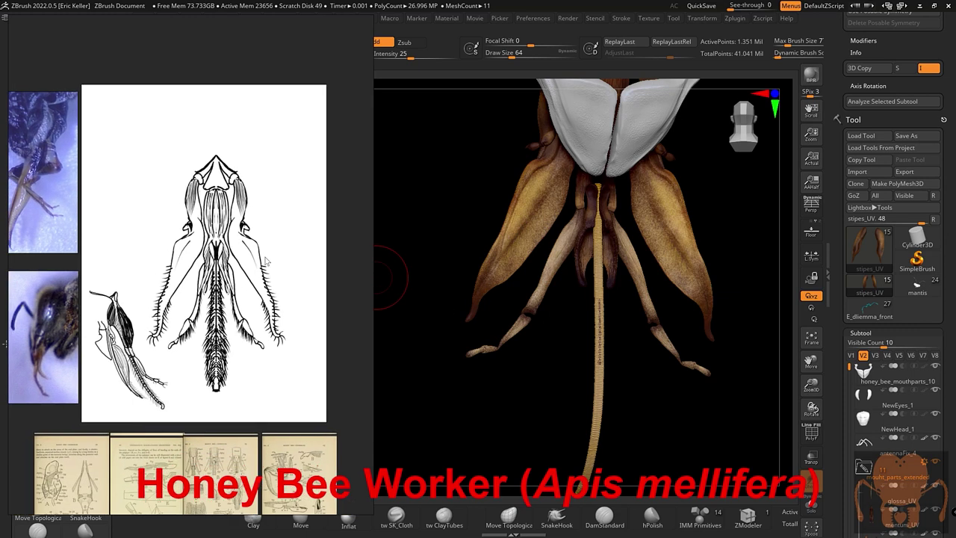
scroll(257, 306, "down", 2)
middle_click_drag(280, 321, 280, 250)
scroll(278, 281, "up", 2)
scroll(278, 281, "up", 1)
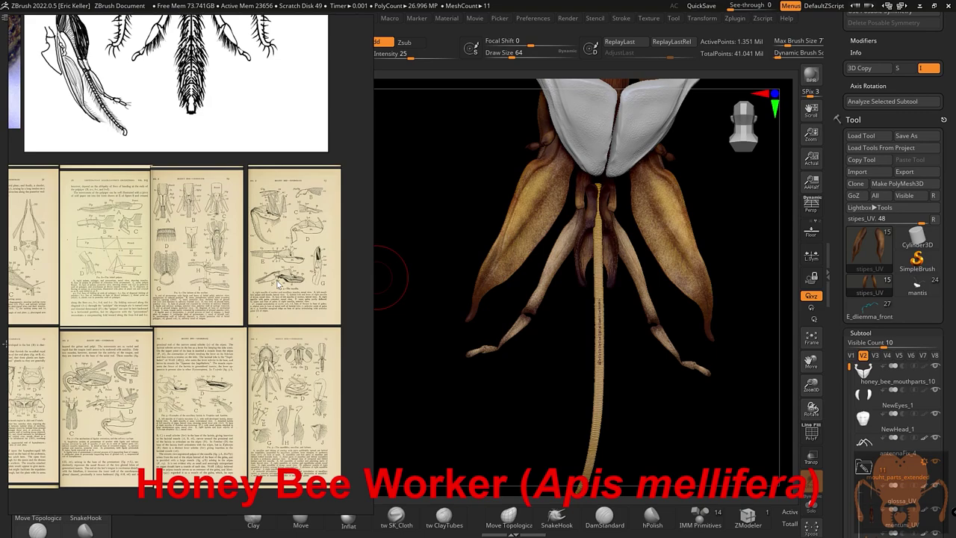
scroll(257, 281, "up", 1)
scroll(224, 275, "up", 1)
scroll(213, 269, "up", 2)
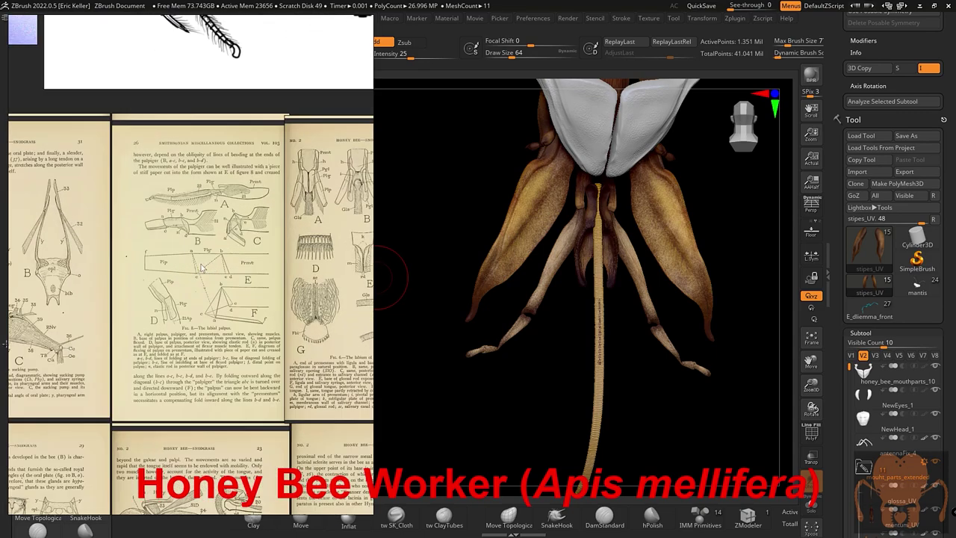
scroll(289, 293, "up", 1)
scroll(242, 282, "up", 1)
scroll(297, 258, "up", 1)
mouse_move(247, 273)
middle_mouse_down()
mouse_move(297, 252)
mouse_move(225, 270)
middle_mouse_up()
Step: Move across to centre the Snodgrass maxilla figure page
scroll(231, 269, "up", 2)
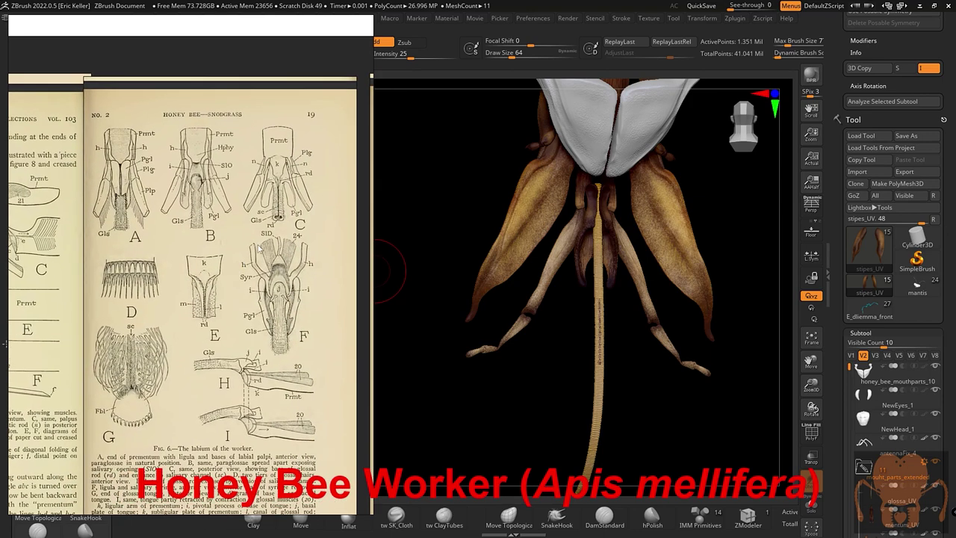
scroll(252, 258, "up", 1)
scroll(252, 258, "up", 1)
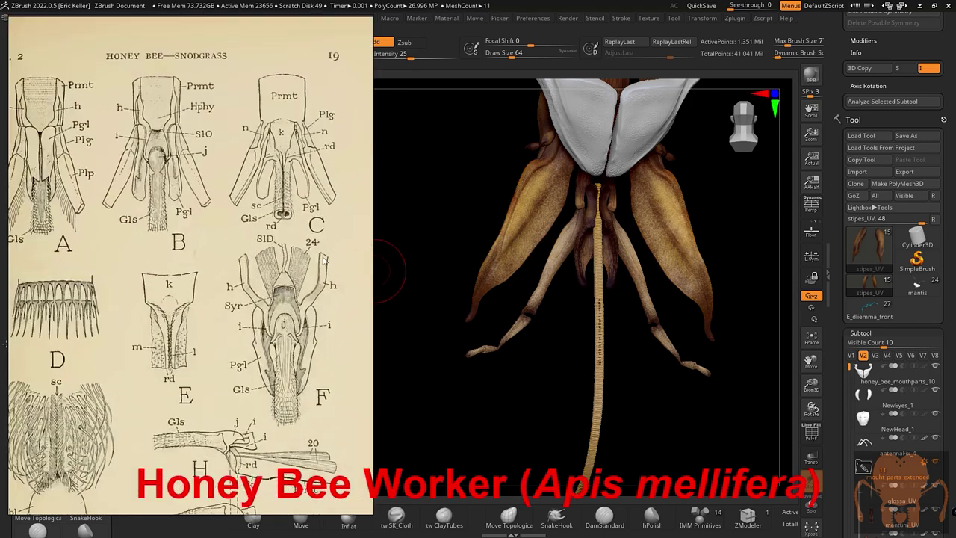
scroll(324, 247, "up", 1)
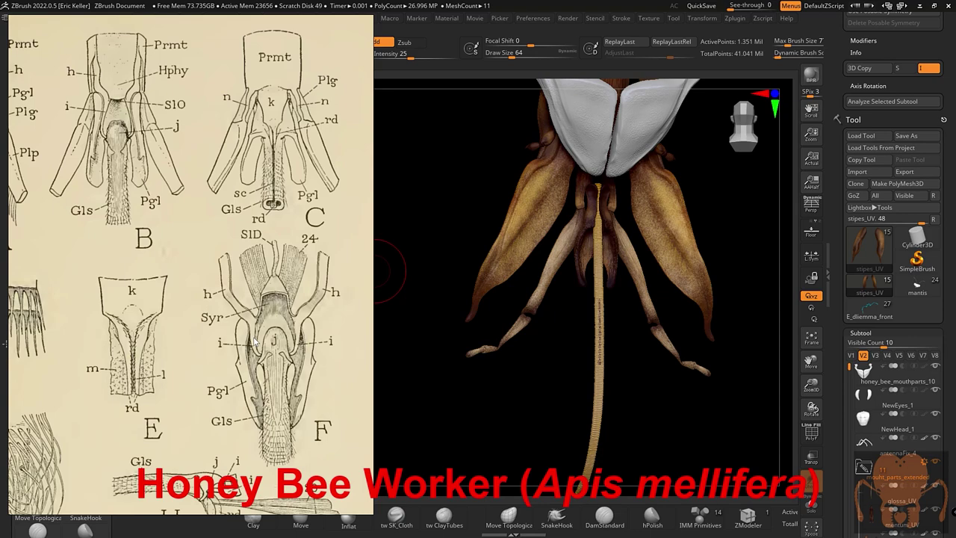
scroll(263, 357, "up", 1)
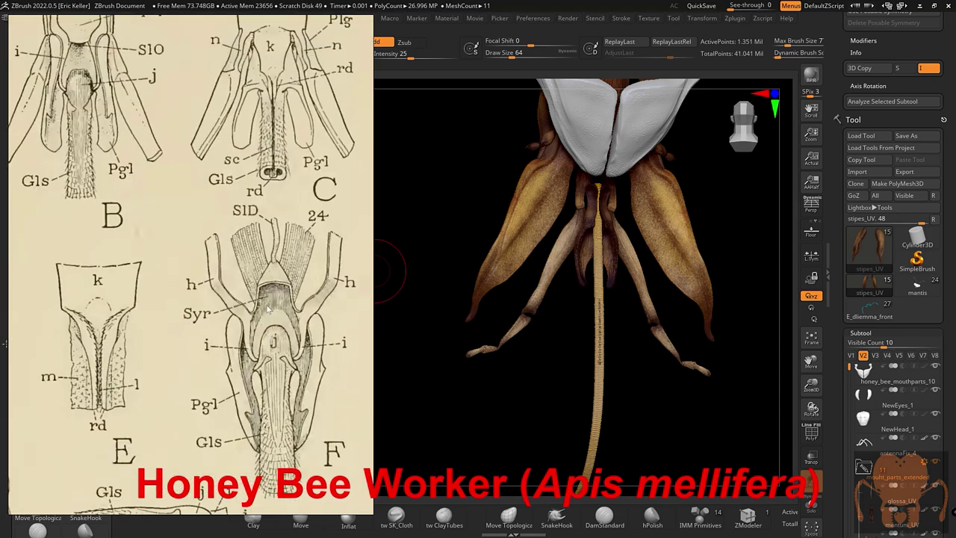
scroll(267, 309, "down", 2)
scroll(267, 309, "down", 2)
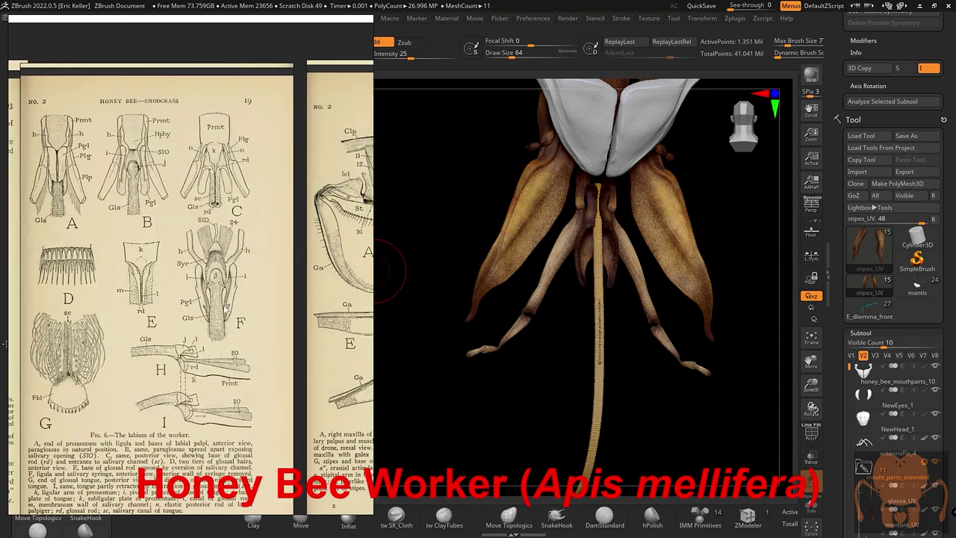
left_click_drag(224, 309, 101, 318)
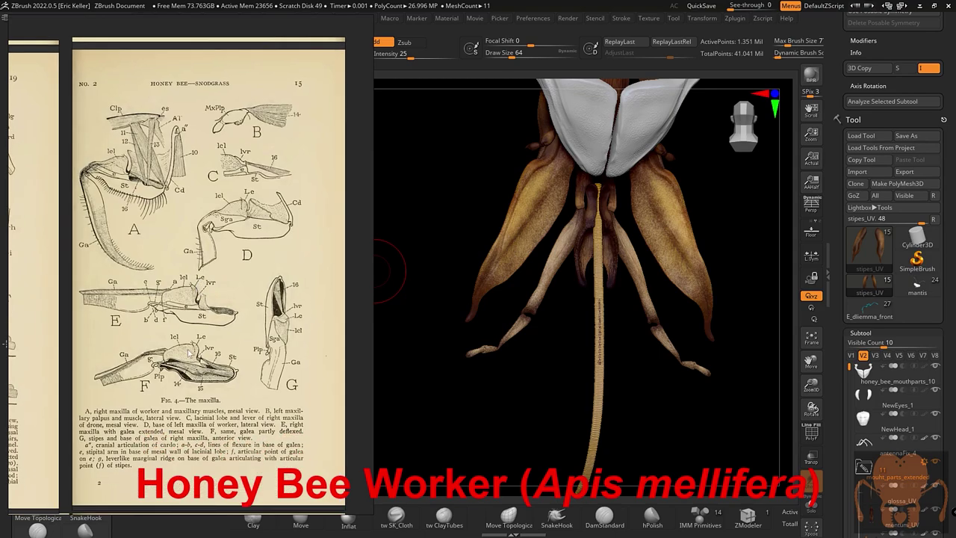
Step: Zoom out of the book pages to the honey bee close-up photos
scroll(191, 351, "down", 3)
scroll(183, 343, "down", 2)
scroll(173, 336, "down", 1)
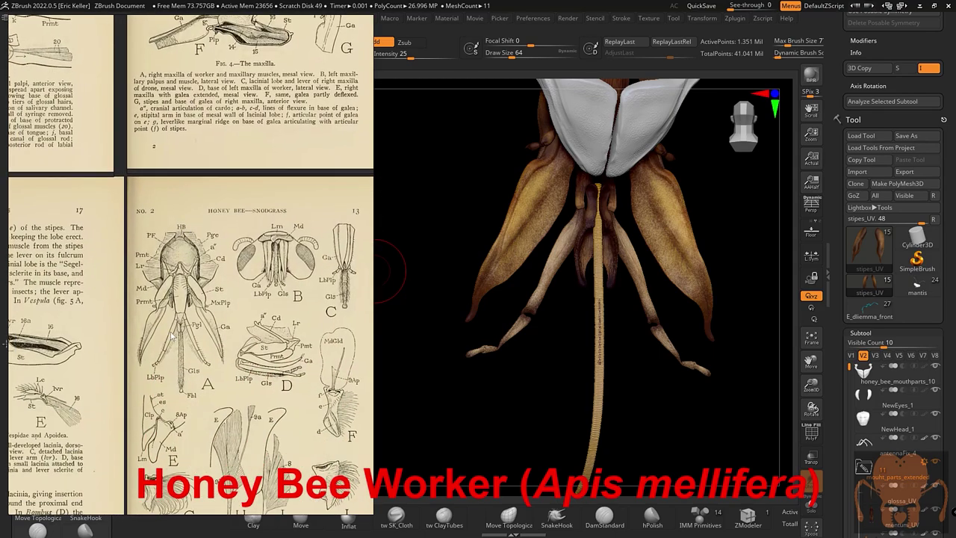
scroll(172, 336, "down", 3)
scroll(169, 333, "down", 1)
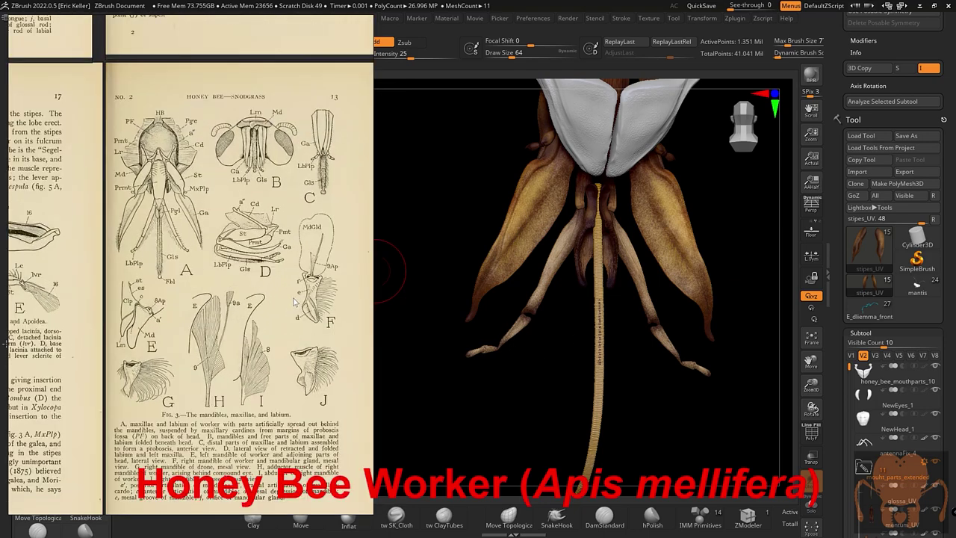
scroll(262, 296, "down", 2)
scroll(298, 297, "down", 2)
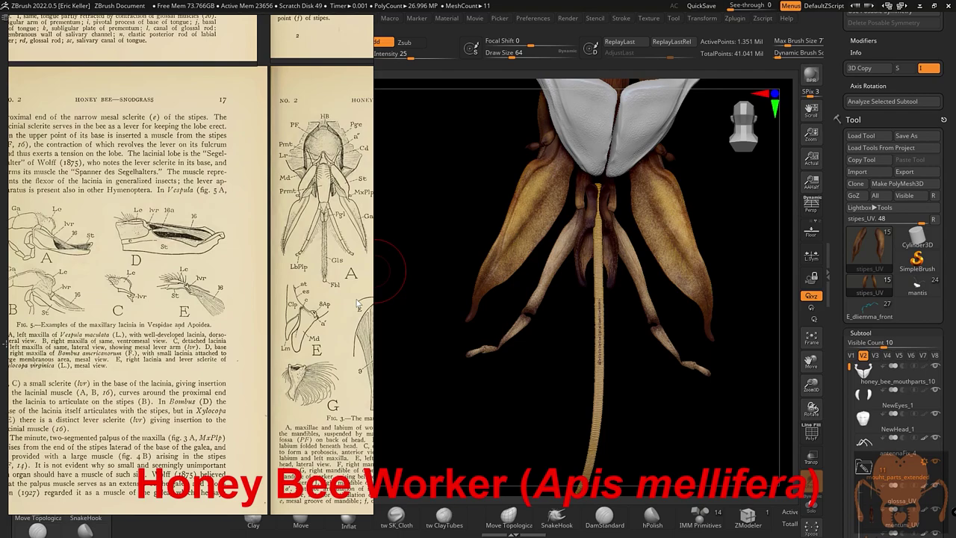
scroll(341, 299, "down", 2)
scroll(321, 298, "down", 2)
scroll(317, 298, "down", 2)
scroll(311, 298, "down", 2)
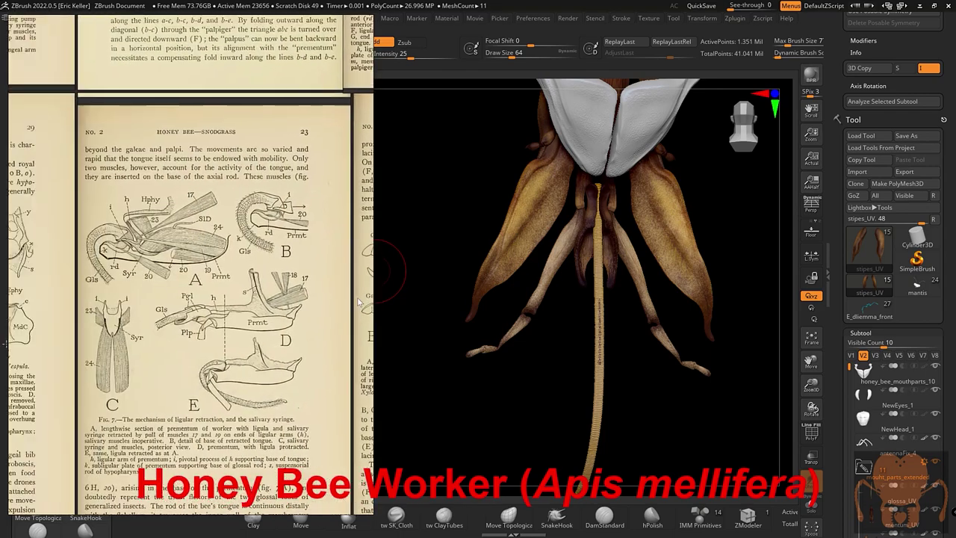
scroll(291, 295, "down", 2)
scroll(273, 293, "down", 2)
scroll(276, 293, "up", 2)
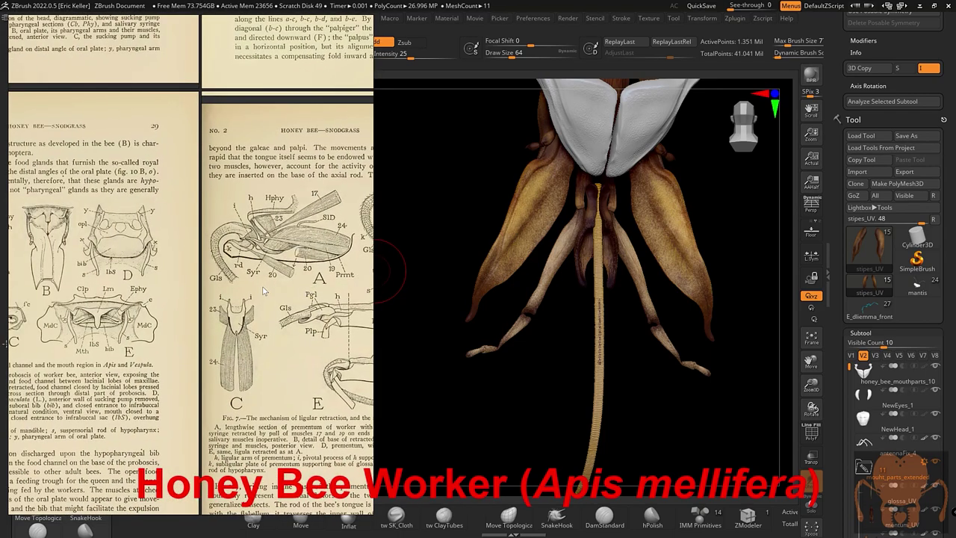
scroll(246, 292, "down", 2)
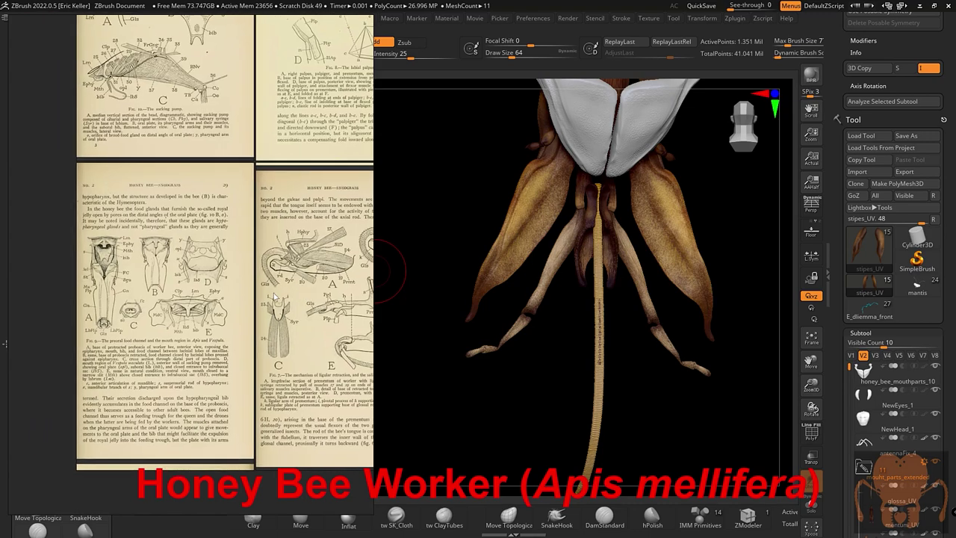
scroll(254, 295, "down", 3)
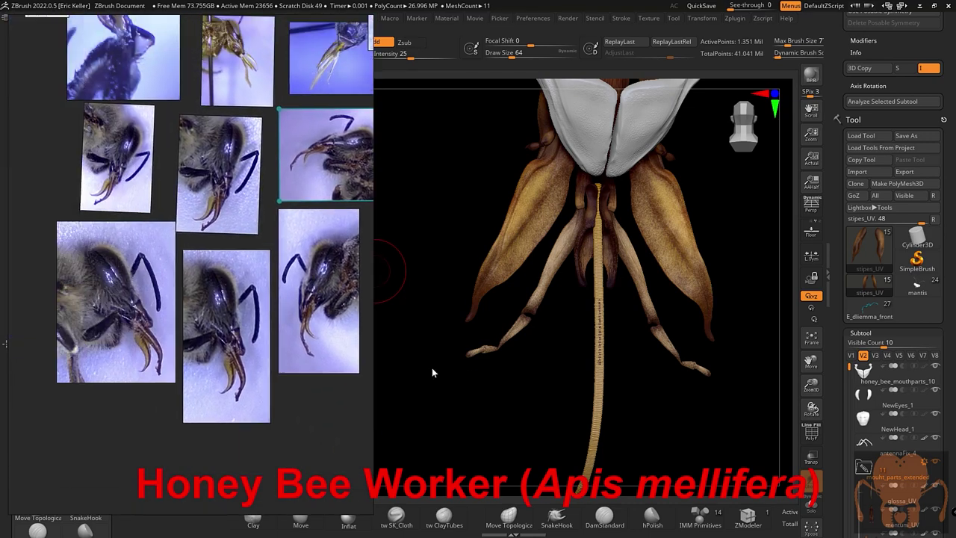
Step: Zoom into the labelled bee head diagram and the Fig. 15 worker mouthparts
scroll(270, 327, "up", 1)
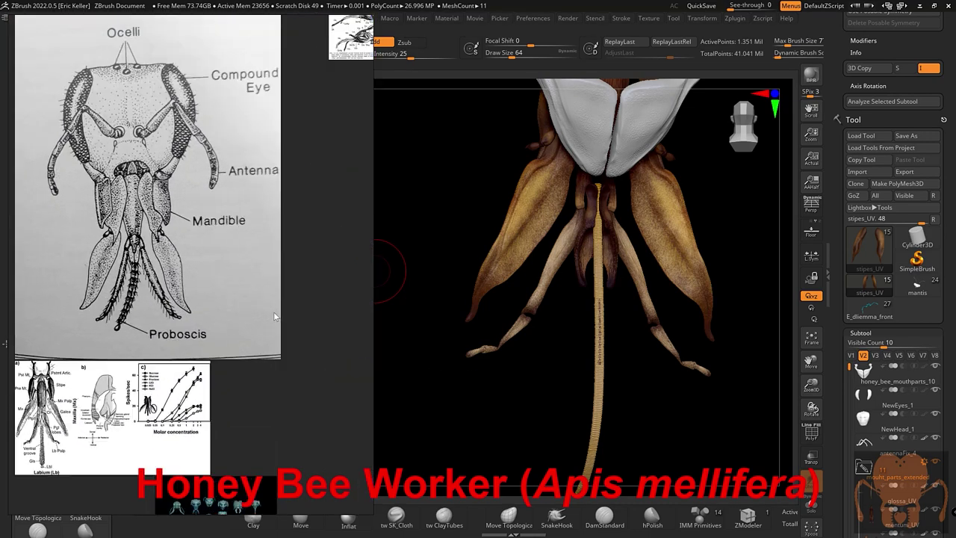
scroll(267, 317, "up", 1)
scroll(268, 313, "up", 1)
scroll(273, 314, "up", 2)
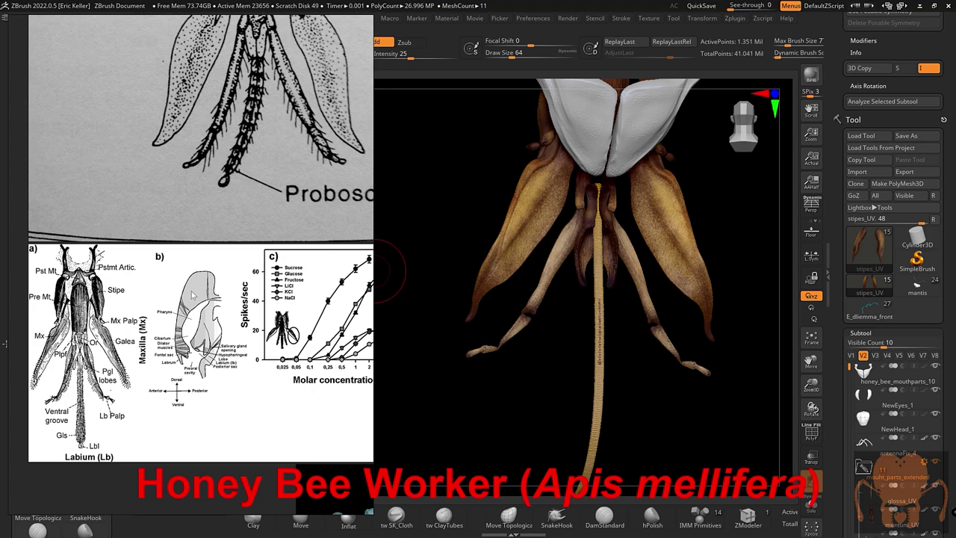
scroll(213, 273, "down", 1)
scroll(201, 295, "down", 2)
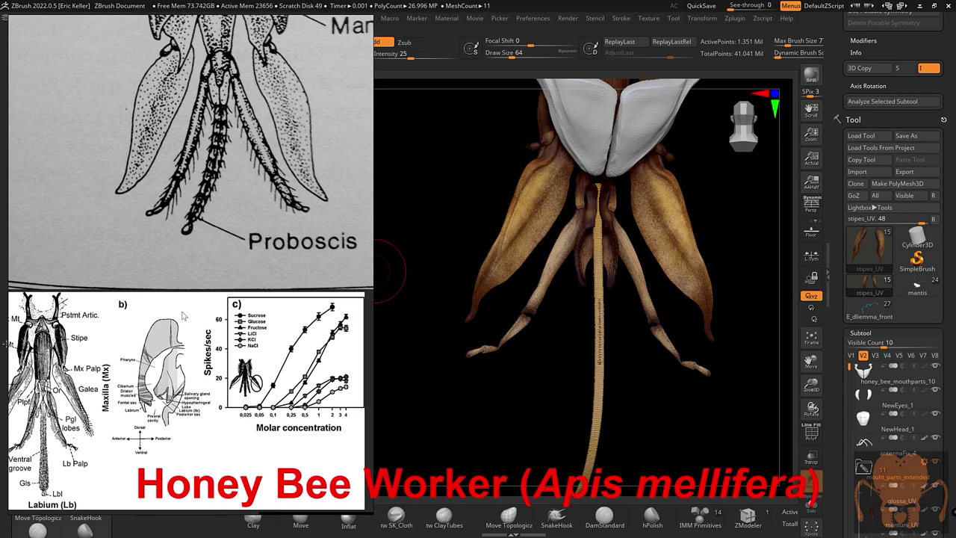
scroll(198, 304, "down", 1)
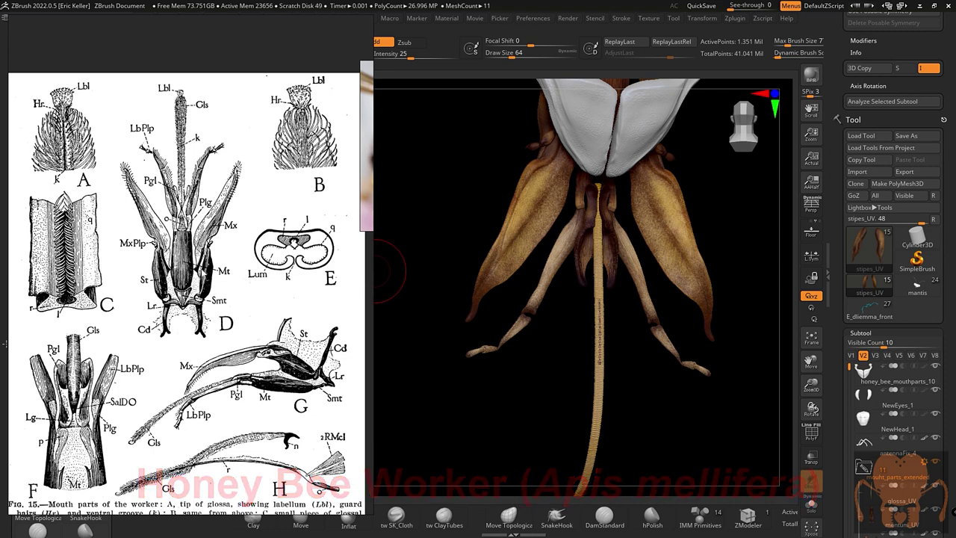
Step: Zoom out and pan to frame the proboscis drawing above the page grid
scroll(281, 229, "up", 3)
scroll(238, 215, "up", 2)
scroll(238, 216, "down", 3)
scroll(201, 258, "down", 3)
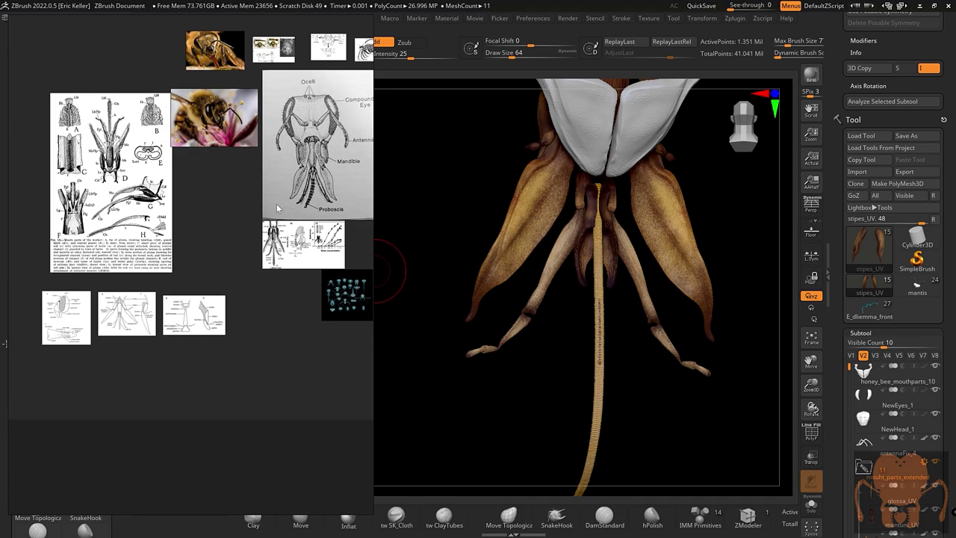
scroll(276, 203, "up", 3)
scroll(257, 231, "up", 3)
scroll(228, 254, "down", 2)
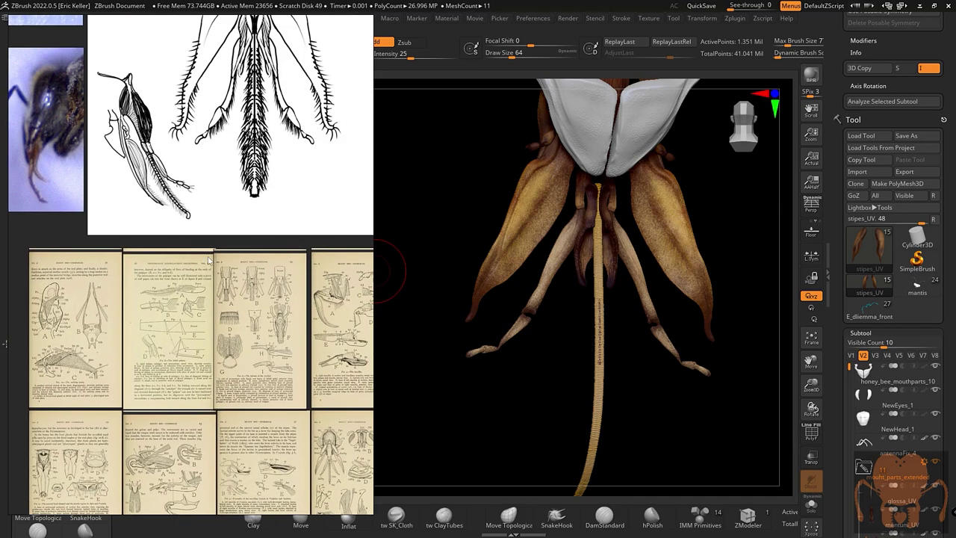
scroll(217, 239, "down", 2)
scroll(206, 221, "down", 2)
scroll(207, 239, "down", 2)
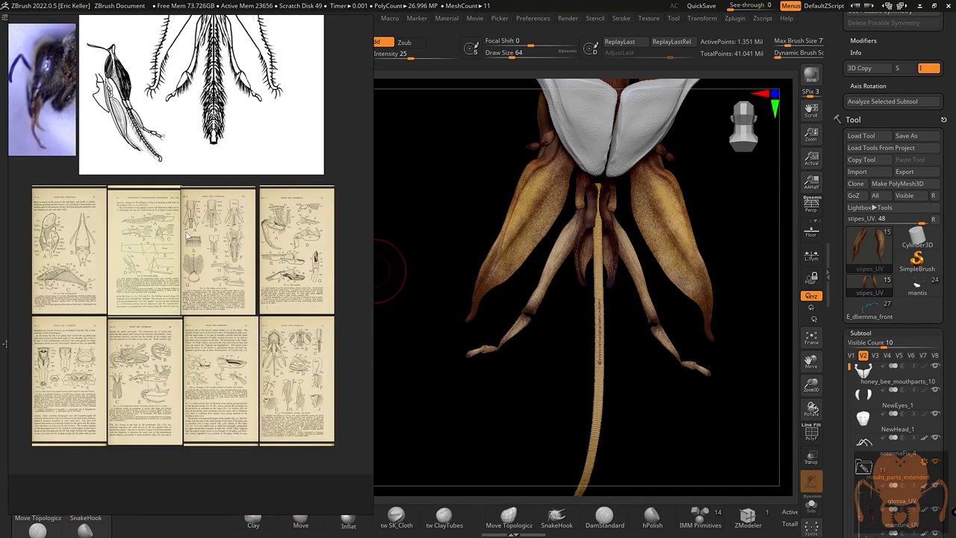
middle_click_drag(189, 236, 203, 257)
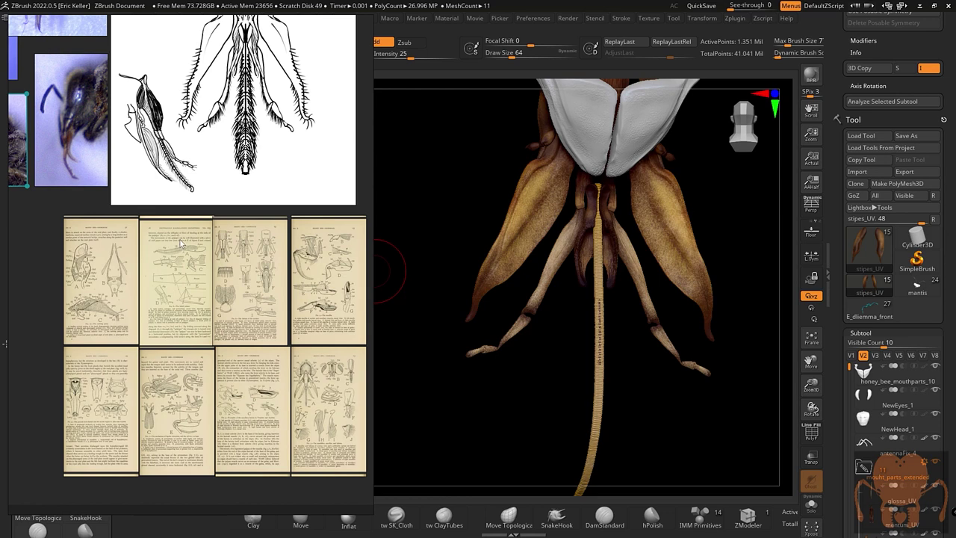
Step: Pan PureRef to the bee close-up photos and orbit the ZBrush head model
middle_click_drag(176, 204, 223, 224)
mouse_move(149, 224)
middle_mouse_down()
mouse_move(194, 239)
mouse_move(195, 255)
middle_mouse_up()
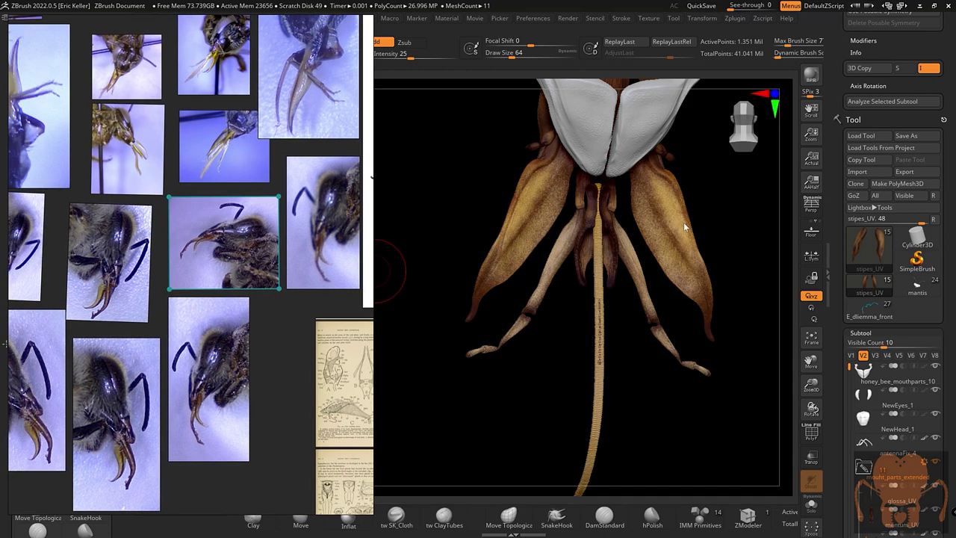
mouse_move(728, 220)
left_mouse_down()
mouse_move(724, 209)
mouse_move(667, 207)
mouse_move(597, 145)
mouse_move(619, 179)
mouse_move(631, 162)
left_mouse_up()
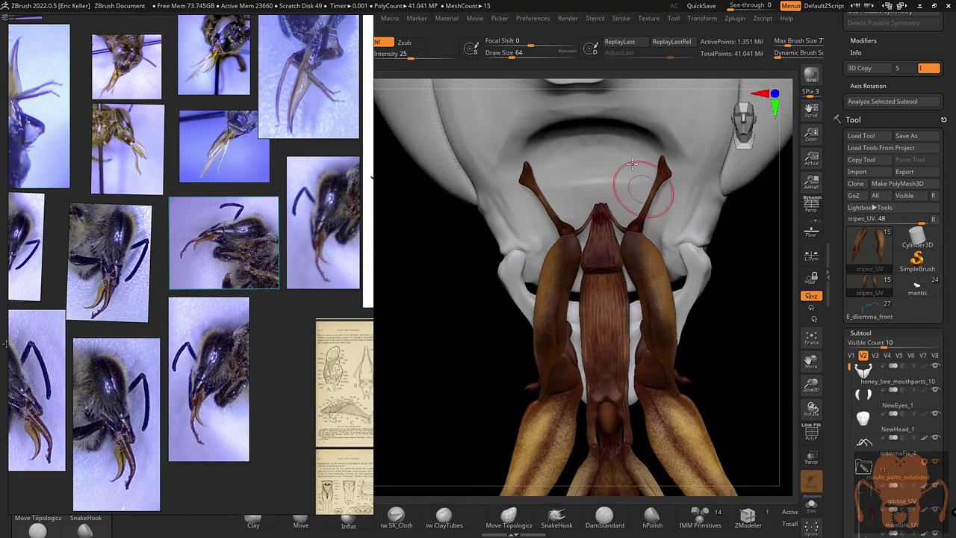
Step: Turn and tilt the head to inspect the chin, mouthpart attachment and mandibles
mouse_move(562, 192)
right_mouse_down()
mouse_move(559, 185)
mouse_move(581, 177)
right_mouse_up()
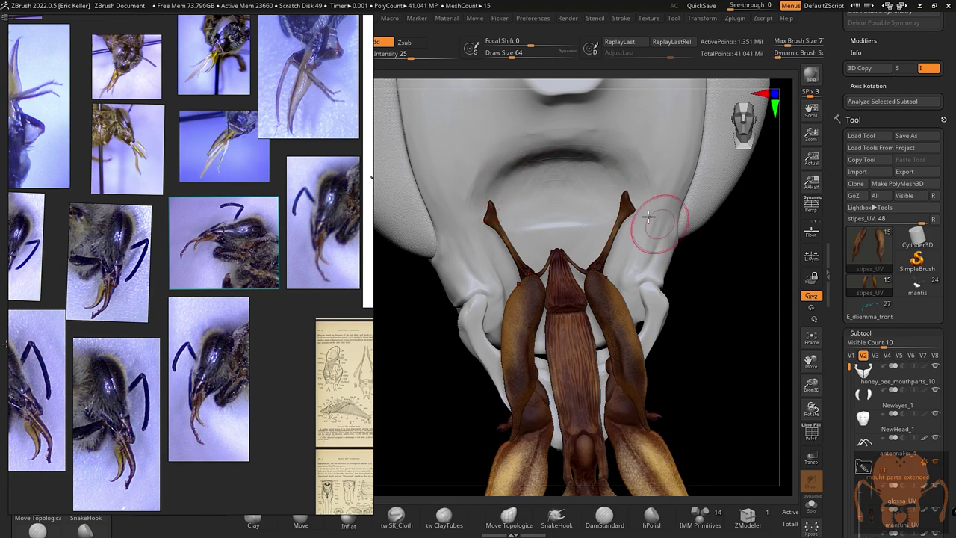
left_click_drag(722, 257, 701, 246)
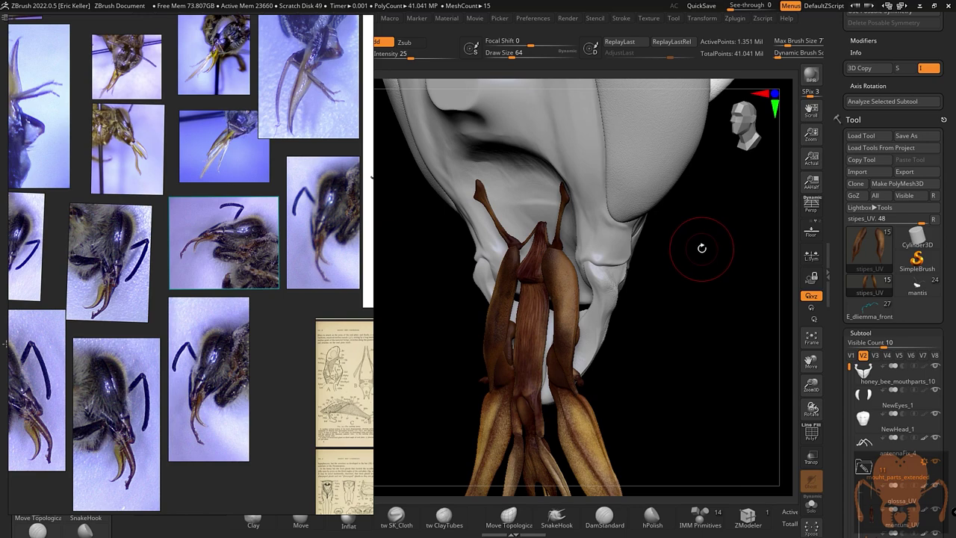
left_click_drag(701, 247, 550, 262)
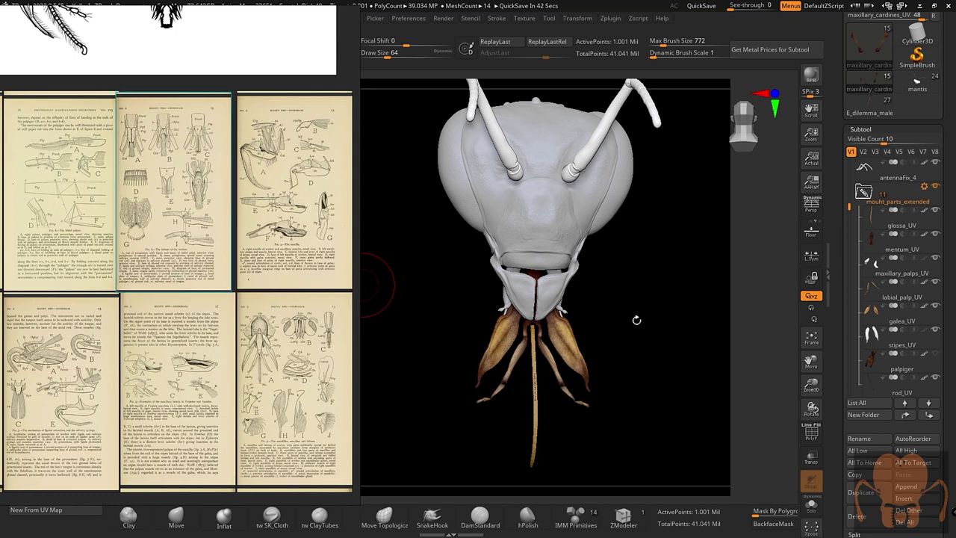
Step: Enable transparency, select honey_bee_mouthparts_10, and zoom close on the glossa rod
left_click_drag(636, 319, 632, 324)
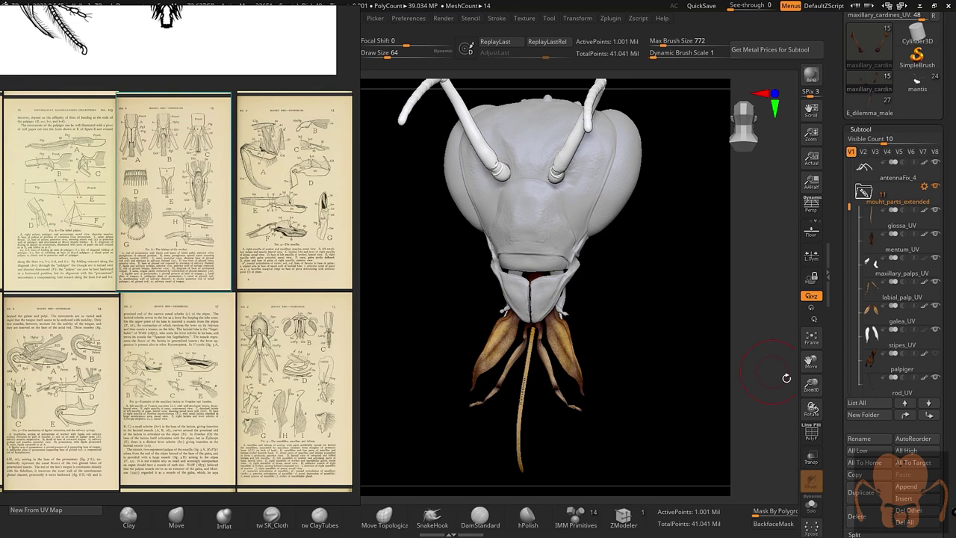
left_click(814, 461)
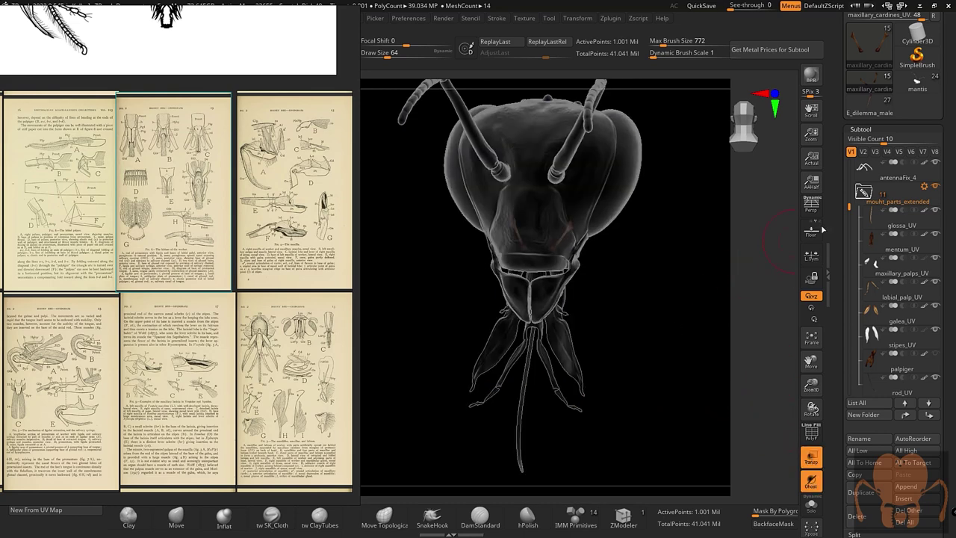
left_click(539, 288, "alt")
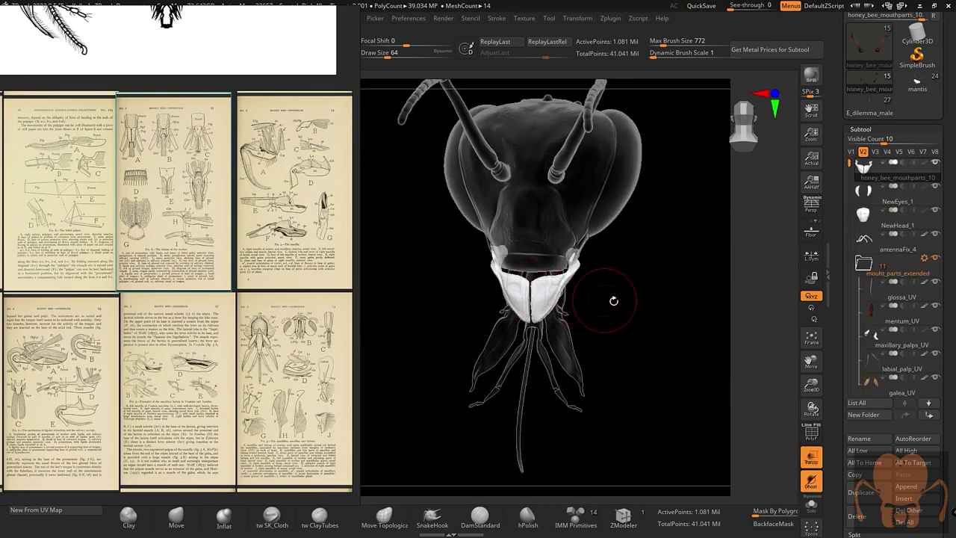
mouse_move(657, 295)
left_mouse_down()
mouse_move(672, 281)
mouse_move(709, 305)
left_mouse_up()
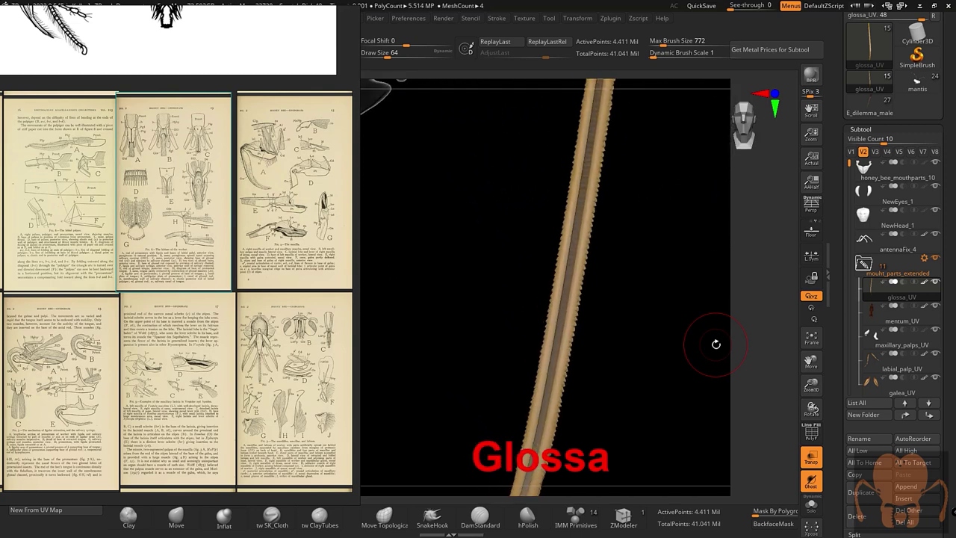
Step: Activate the rod_UV subtool and zoom the reference board onto Snodgrass figure C
left_click(528, 456, "alt")
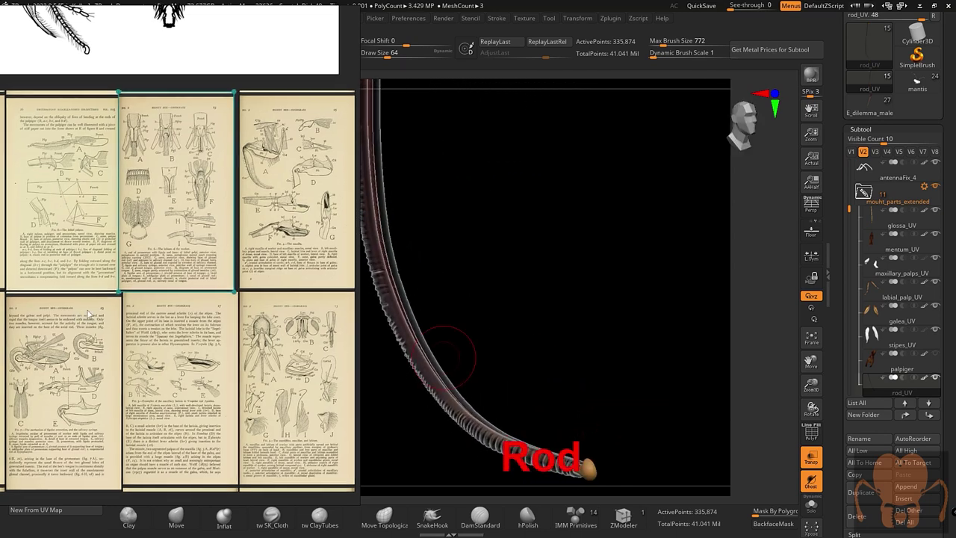
scroll(157, 336, "up", 3)
scroll(156, 335, "up", 1)
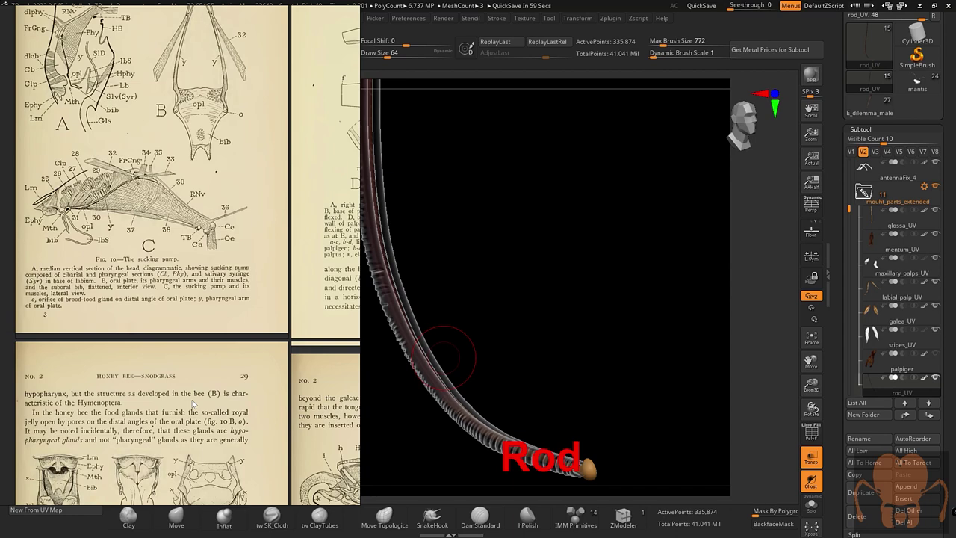
scroll(157, 314, "up", 1)
scroll(161, 283, "up", 1)
scroll(164, 250, "up", 1)
scroll(165, 250, "down", 1)
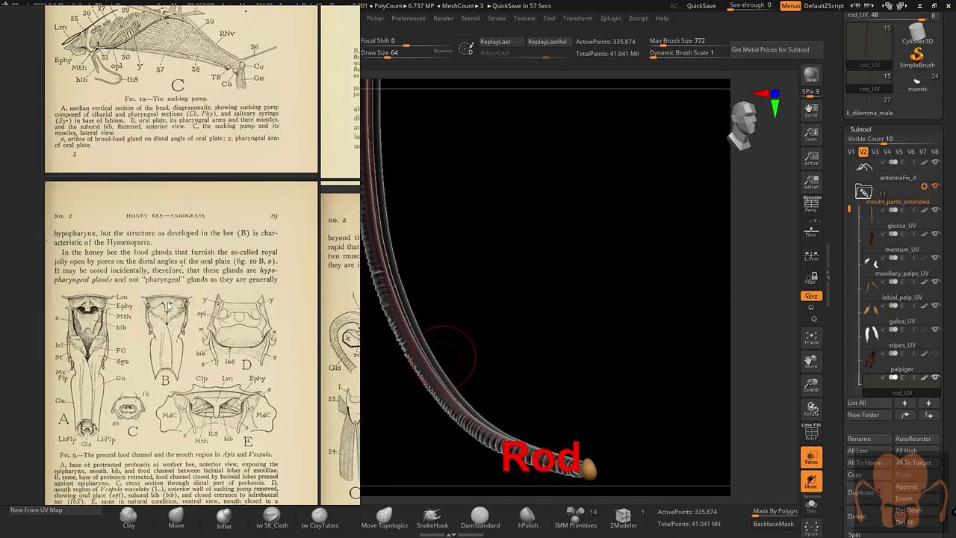
scroll(194, 313, "up", 3)
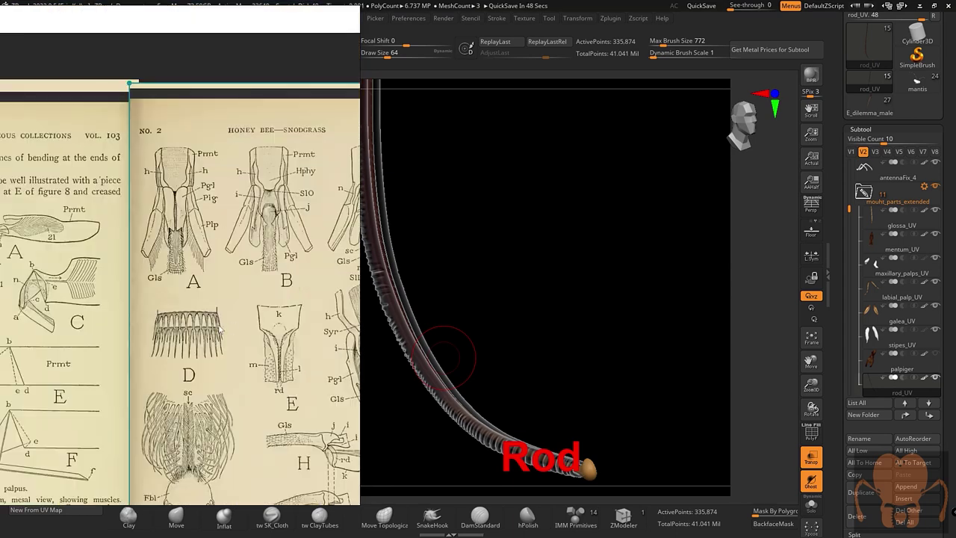
scroll(218, 319, "up", 1)
middle_click_drag(218, 319, 150, 347)
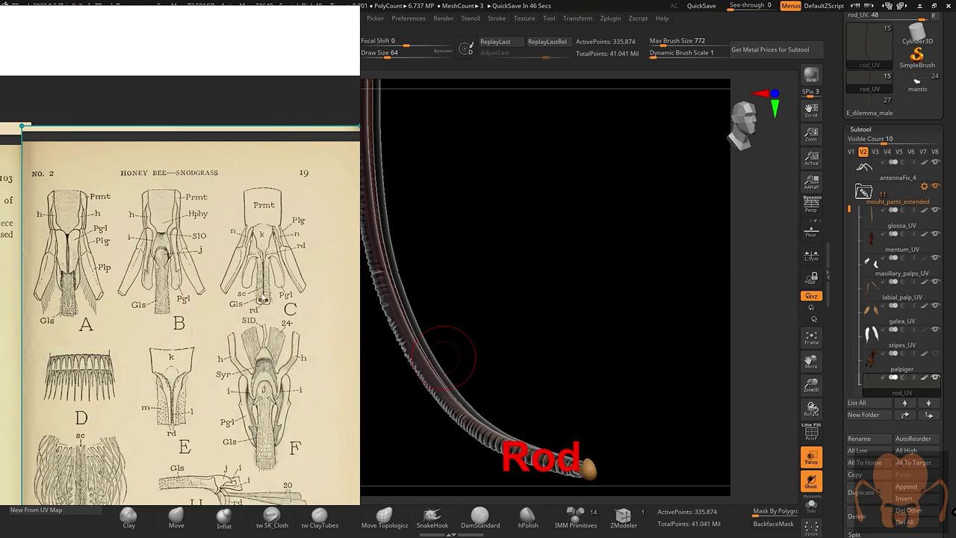
scroll(263, 299, "up", 2)
scroll(258, 310, "up", 3)
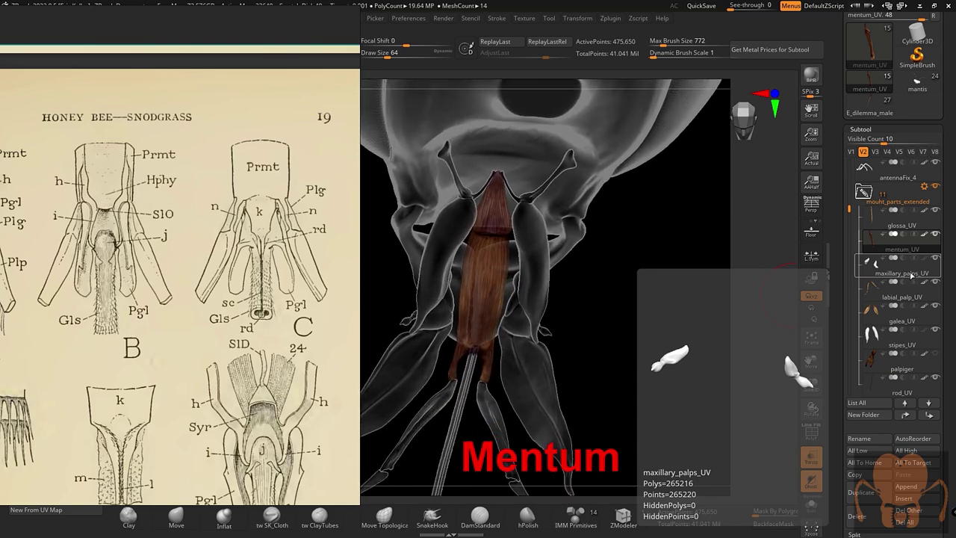
Step: Select the maxillary_palps_UV subtool and zoom the reference board on the maxilla drawings
left_click(903, 273)
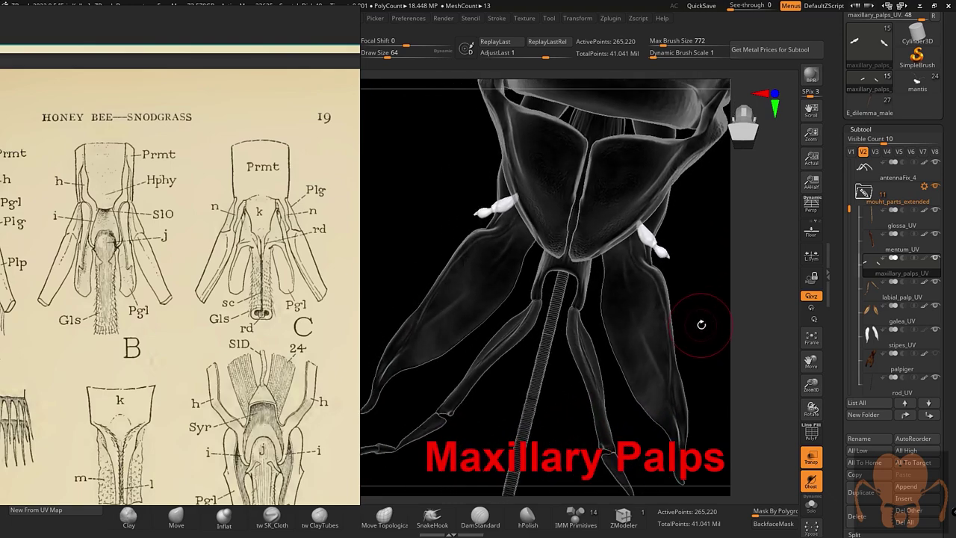
scroll(168, 269, "down", 3)
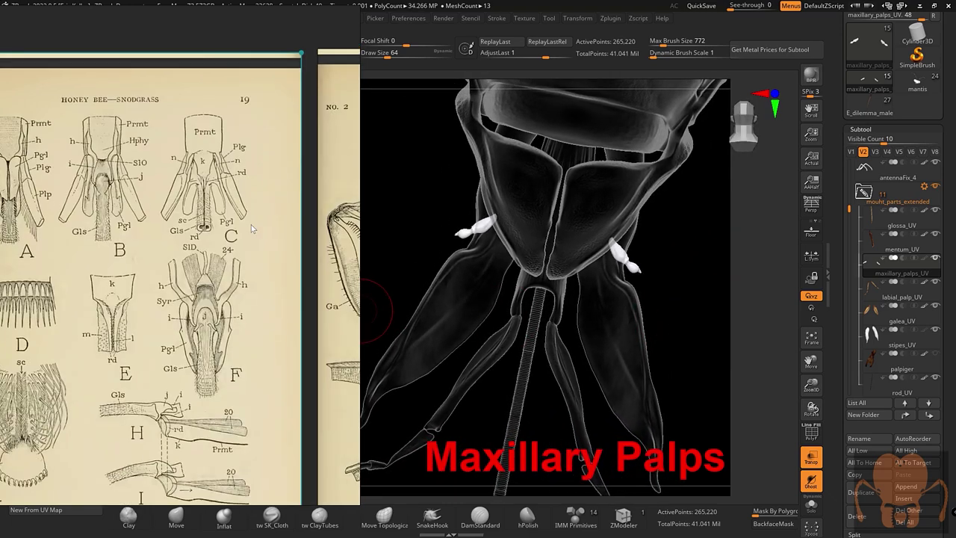
scroll(218, 261, "down", 2)
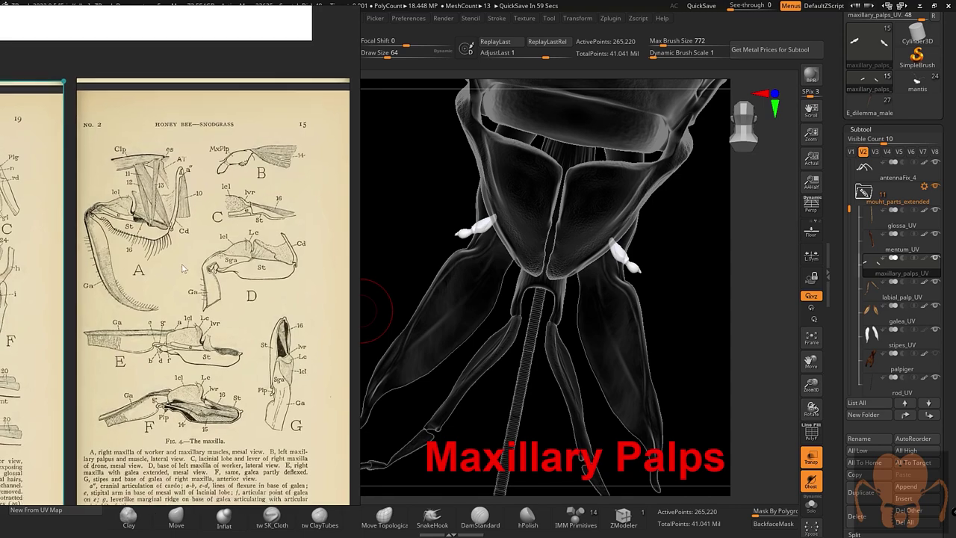
scroll(218, 276, "down", 1)
scroll(217, 296, "down", 2)
scroll(219, 297, "up", 1)
scroll(223, 301, "up", 1)
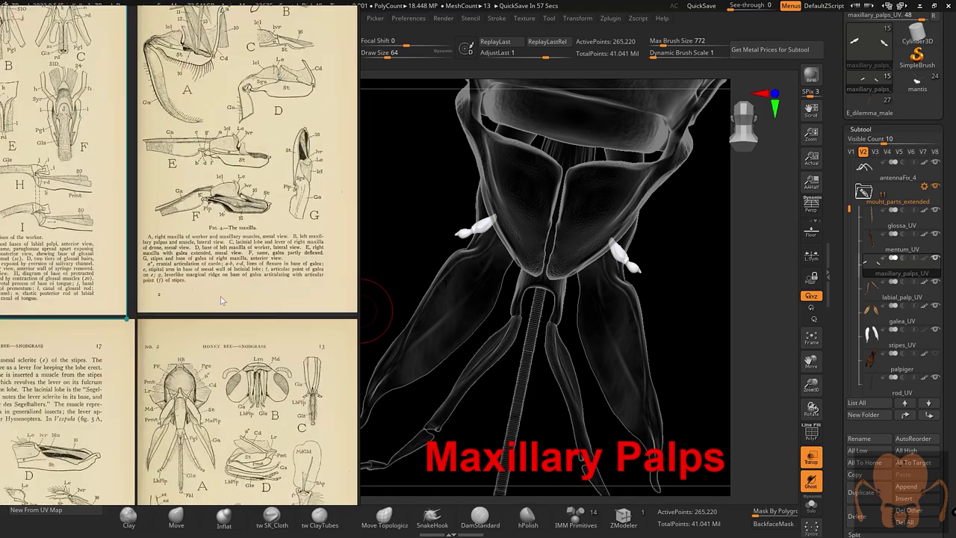
scroll(224, 328, "up", 1)
scroll(173, 306, "up", 2)
scroll(173, 306, "up", 3)
scroll(184, 330, "up", 2)
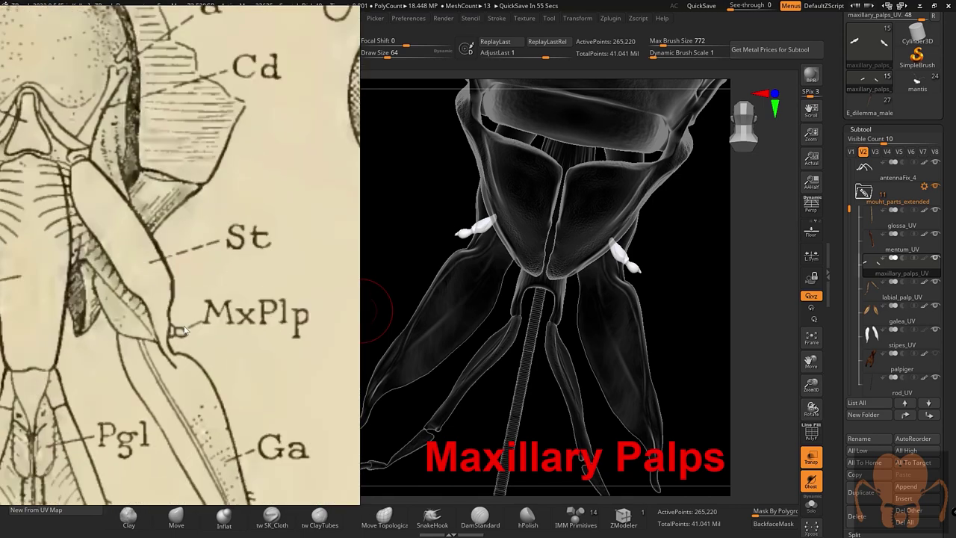
scroll(172, 341, "down", 2)
scroll(138, 328, "up", 2)
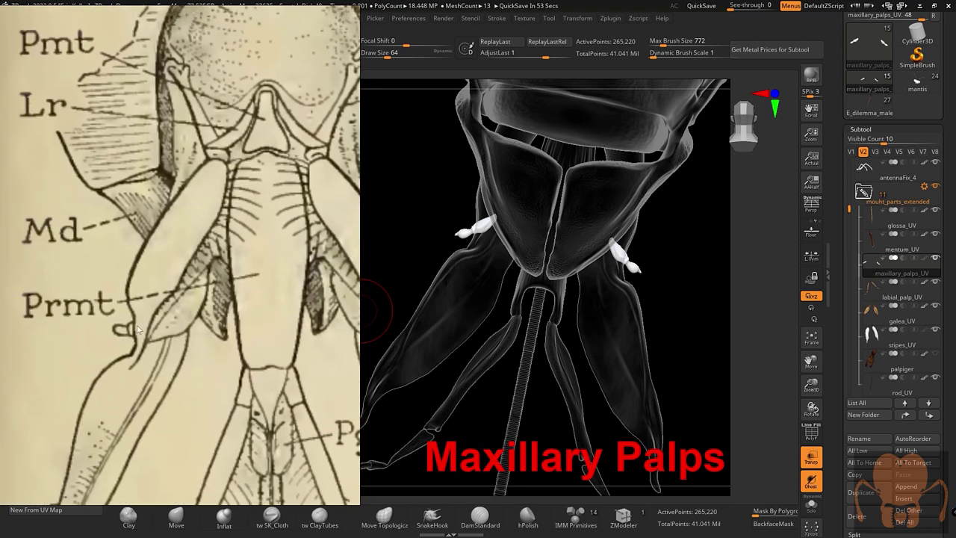
scroll(123, 332, "down", 1)
scroll(222, 213, "up", 1)
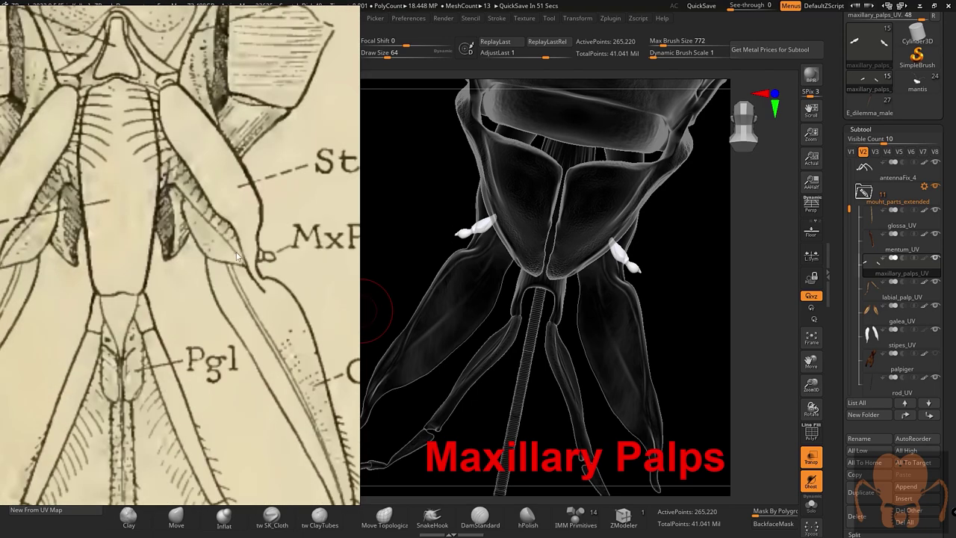
scroll(236, 257, "down", 3)
Step: Zoom the board to the bee photos and tilt the head to inspect the palps
scroll(198, 256, "down", 2)
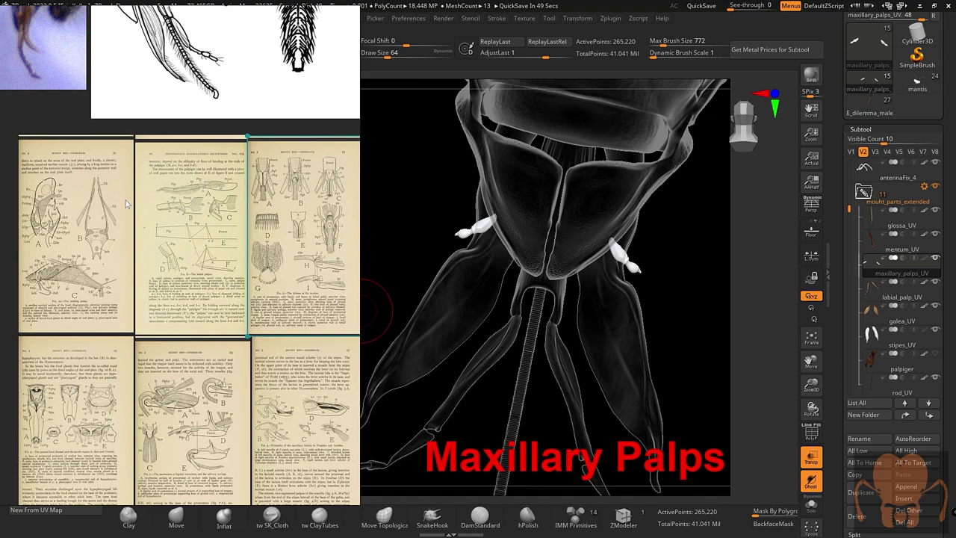
scroll(125, 203, "down", 1)
scroll(187, 224, "up", 1)
scroll(201, 239, "up", 1)
scroll(205, 244, "up", 1)
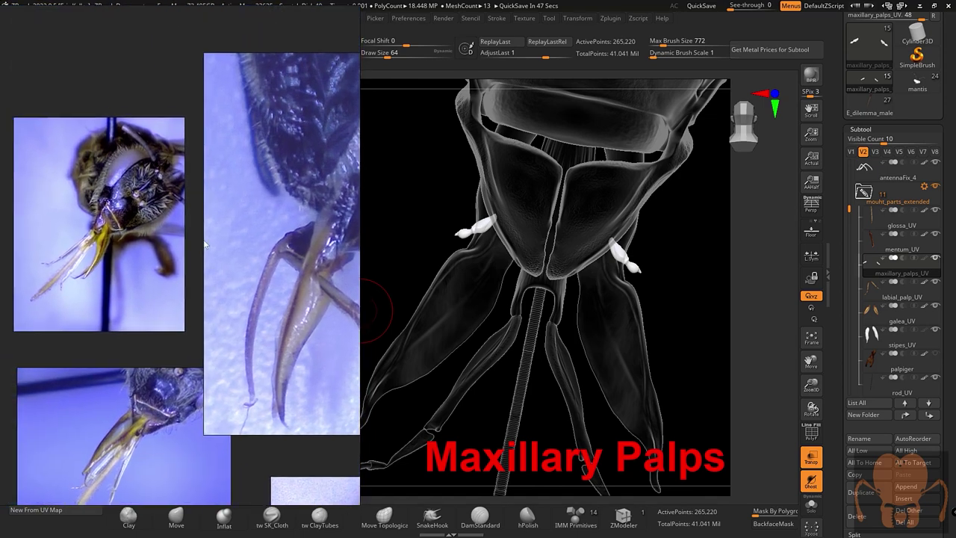
scroll(128, 252, "down", 1)
scroll(134, 249, "up", 2)
scroll(185, 289, "up", 1)
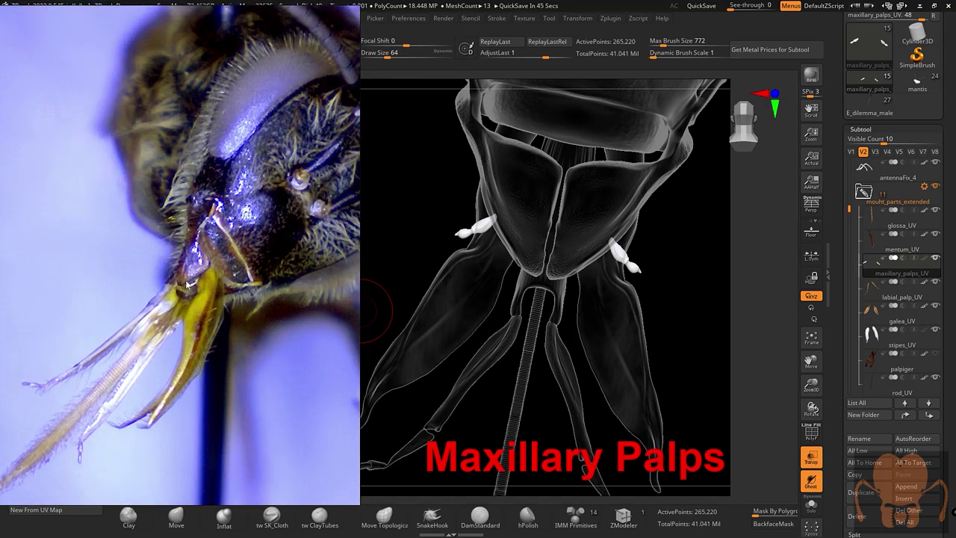
scroll(224, 272, "down", 2)
scroll(224, 268, "up", 1)
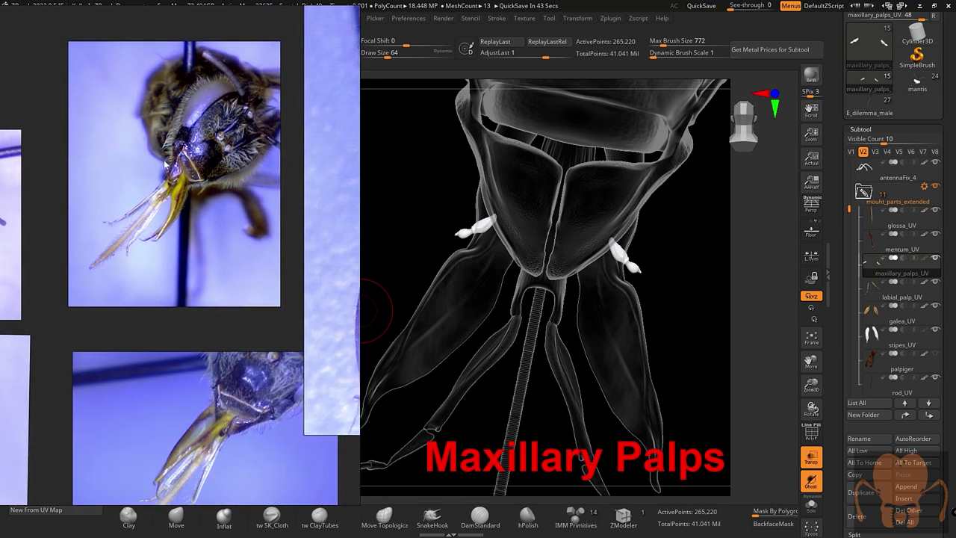
scroll(179, 228, "up", 1)
scroll(192, 255, "up", 1)
scroll(192, 256, "down", 1)
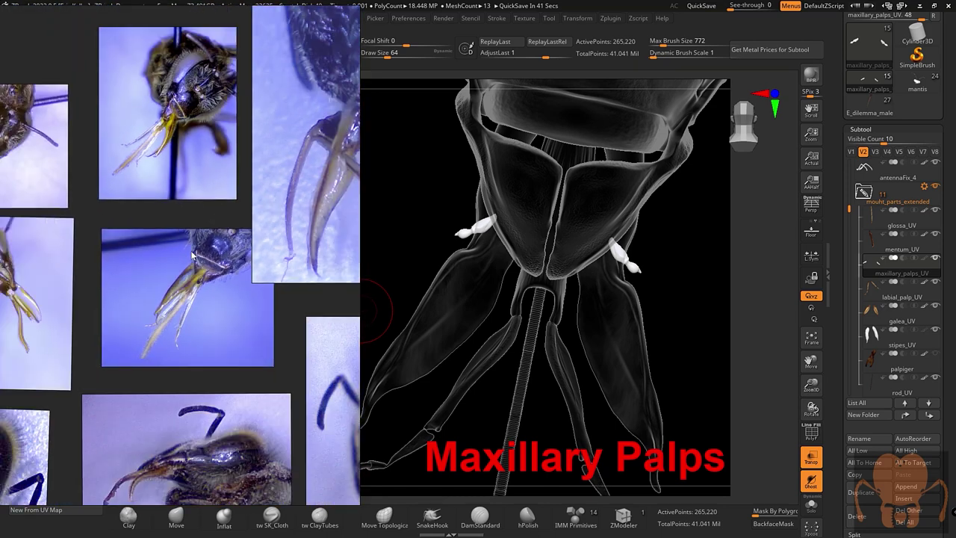
mouse_move(684, 266)
left_mouse_down()
mouse_move(705, 295)
mouse_move(697, 279)
mouse_move(703, 294)
mouse_move(689, 288)
mouse_move(718, 293)
left_mouse_up()
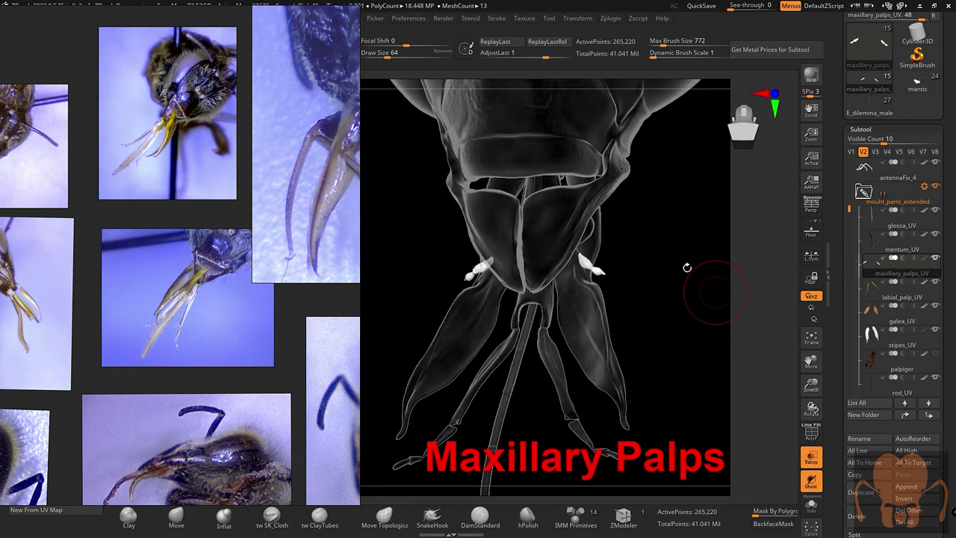
mouse_move(687, 267)
left_mouse_down()
mouse_move(674, 277)
mouse_move(712, 300)
mouse_move(830, 90)
left_mouse_up()
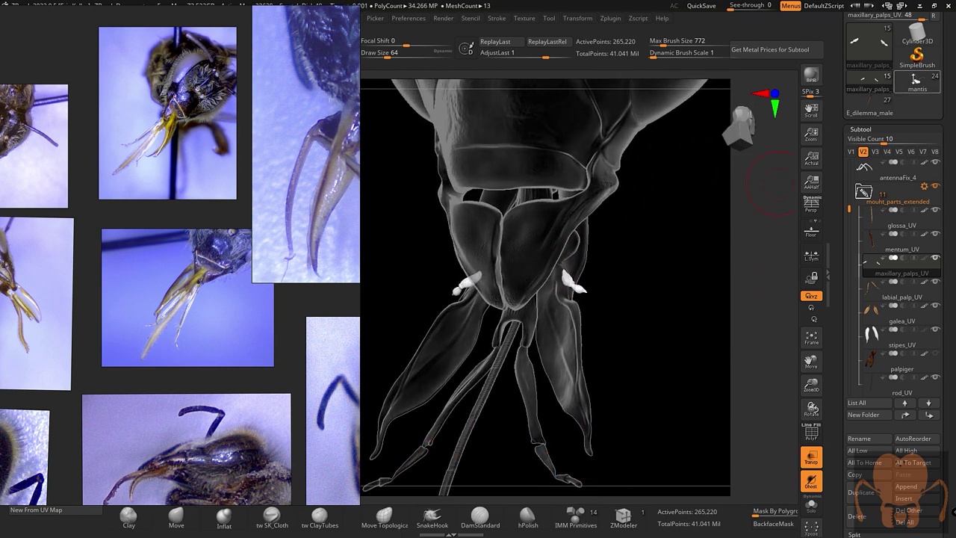
left_click(850, 151)
mouse_move(710, 244)
left_mouse_down()
mouse_move(650, 249)
mouse_move(777, 306)
left_mouse_up()
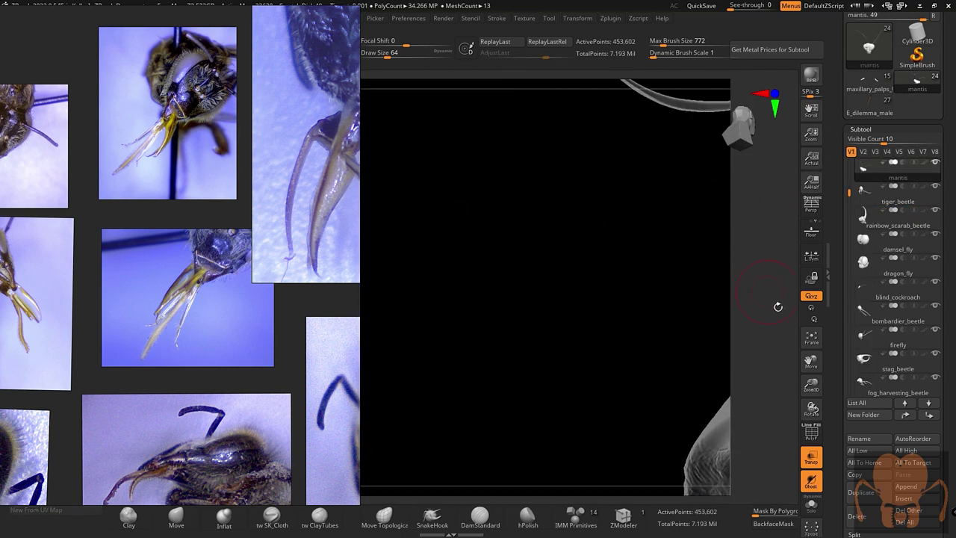
left_click(807, 343)
mouse_move(715, 275)
left_mouse_down()
mouse_move(715, 283)
mouse_move(719, 275)
mouse_move(751, 278)
left_mouse_up()
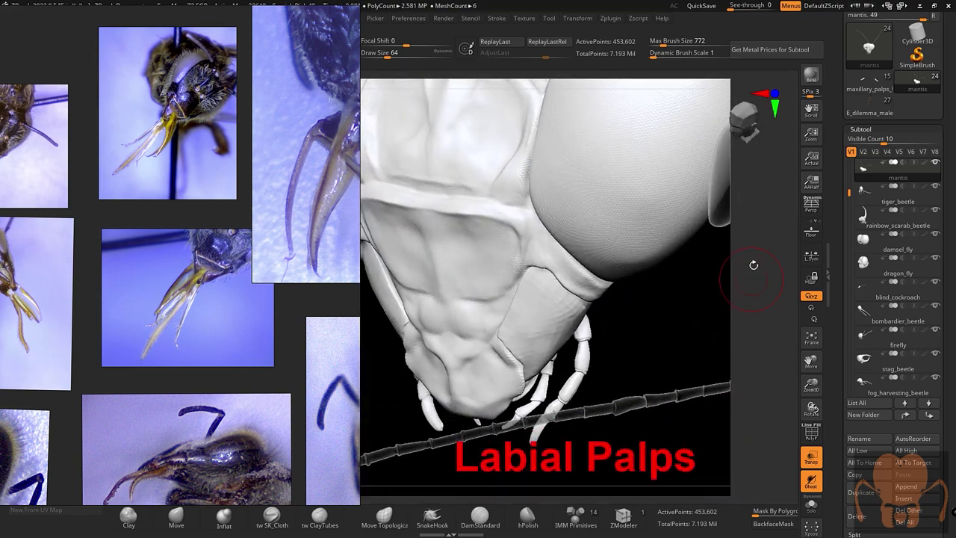
left_click(872, 109)
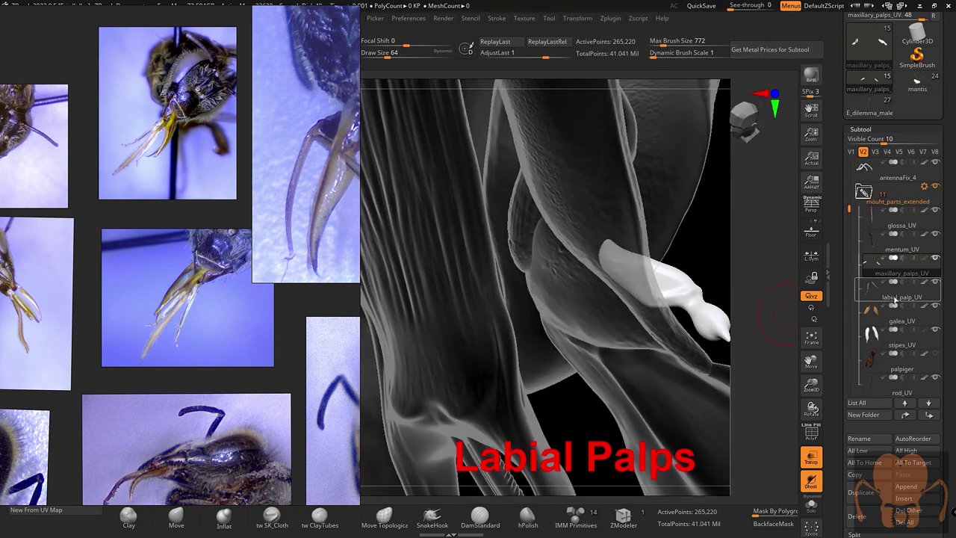
Step: Select labial_palp_UV and orbit around both palps and the glossa rod from several angles
left_click(893, 298)
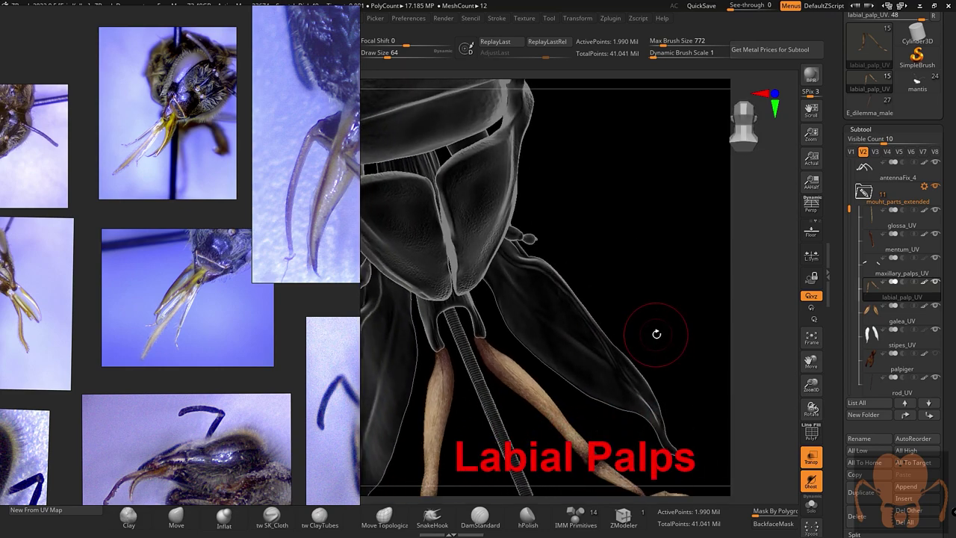
left_click_drag(665, 338, 678, 340)
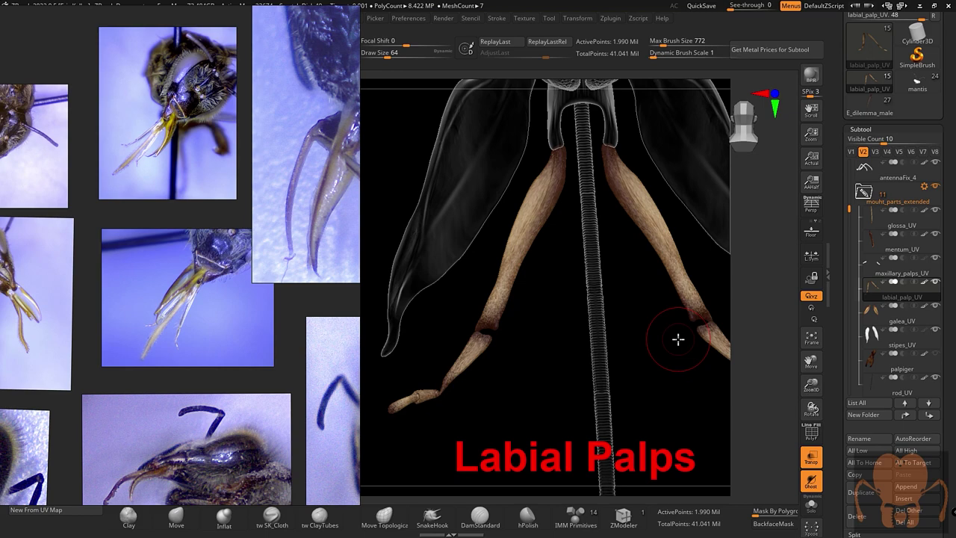
left_click_drag(677, 339, 504, 329)
left_click_drag(461, 398, 576, 367)
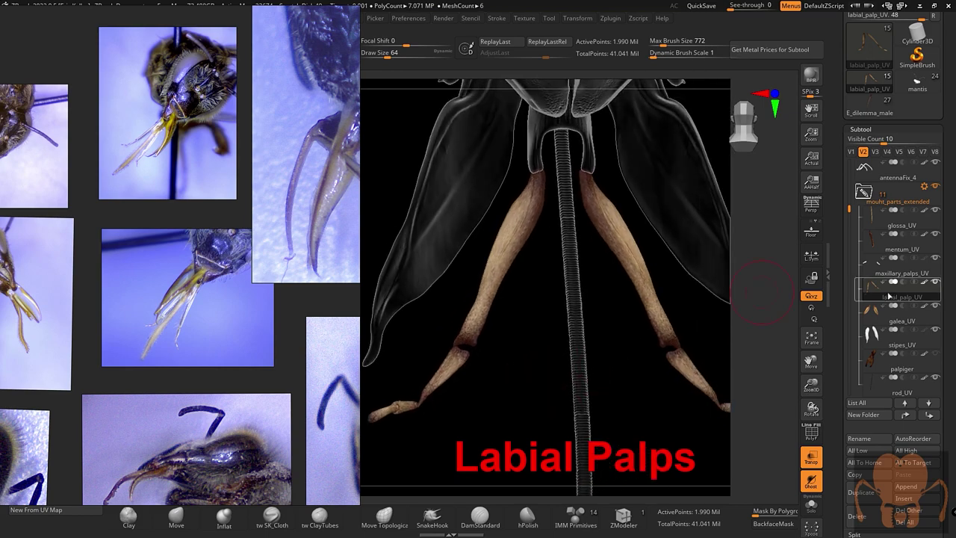
left_click_drag(633, 338, 661, 363)
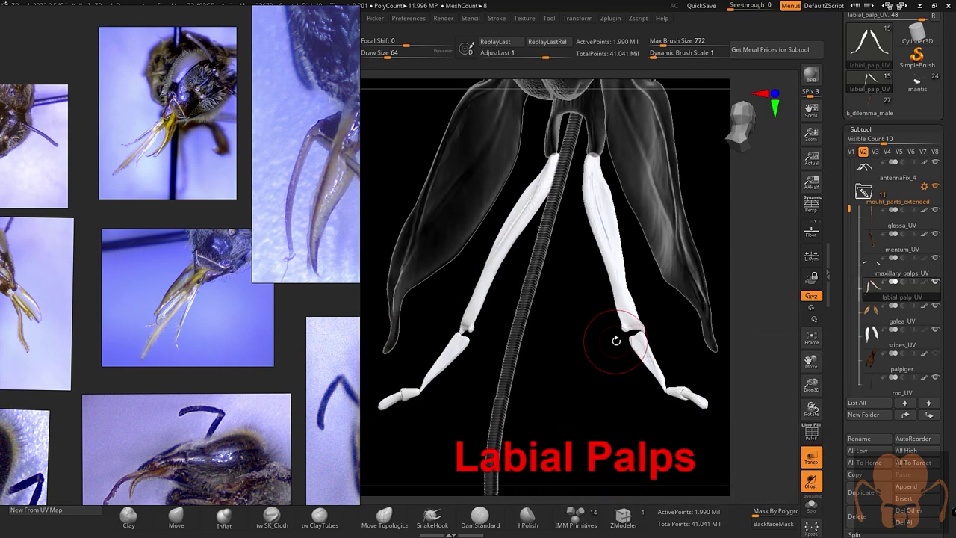
Step: Make the galea active and orbit it from front-on and tilted side views
left_click(894, 318)
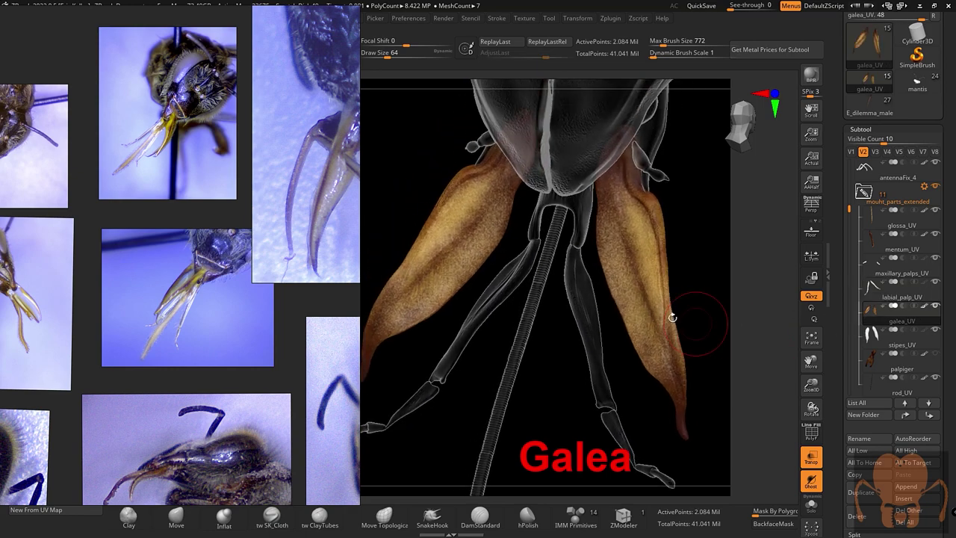
mouse_move(667, 316)
left_mouse_down()
mouse_move(546, 316)
mouse_move(377, 299)
left_mouse_up()
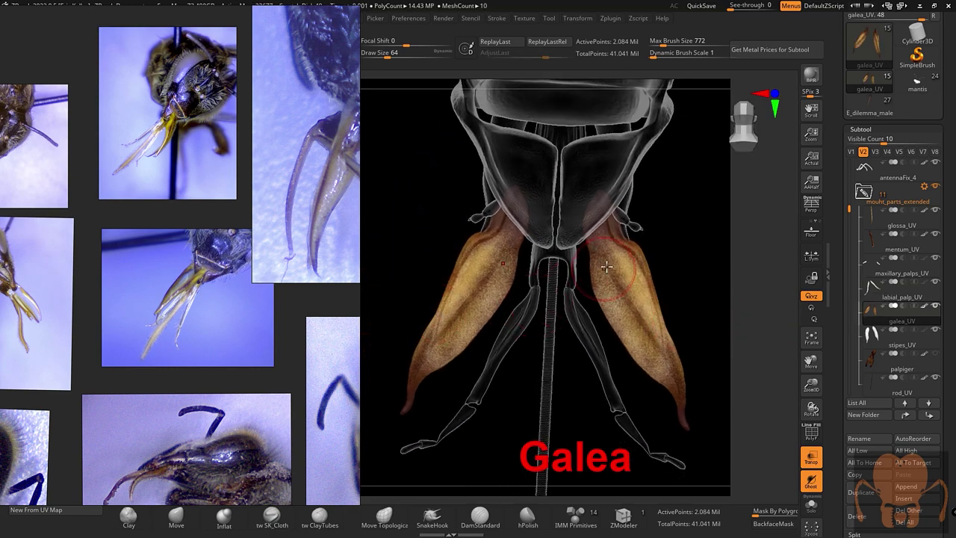
left_click_drag(569, 341, 410, 315)
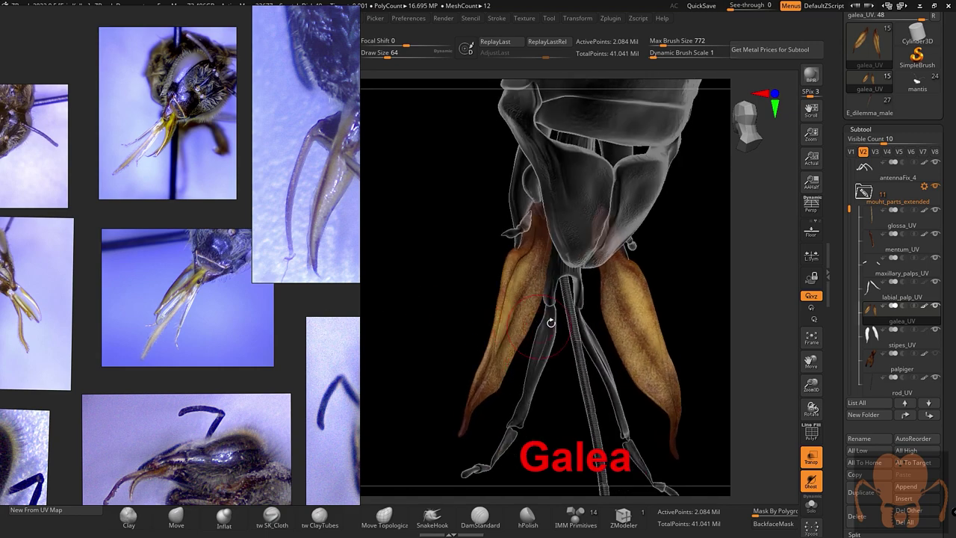
Step: Pan and zoom the reference board through the bee-head close-up photos
scroll(183, 313, "down", 2)
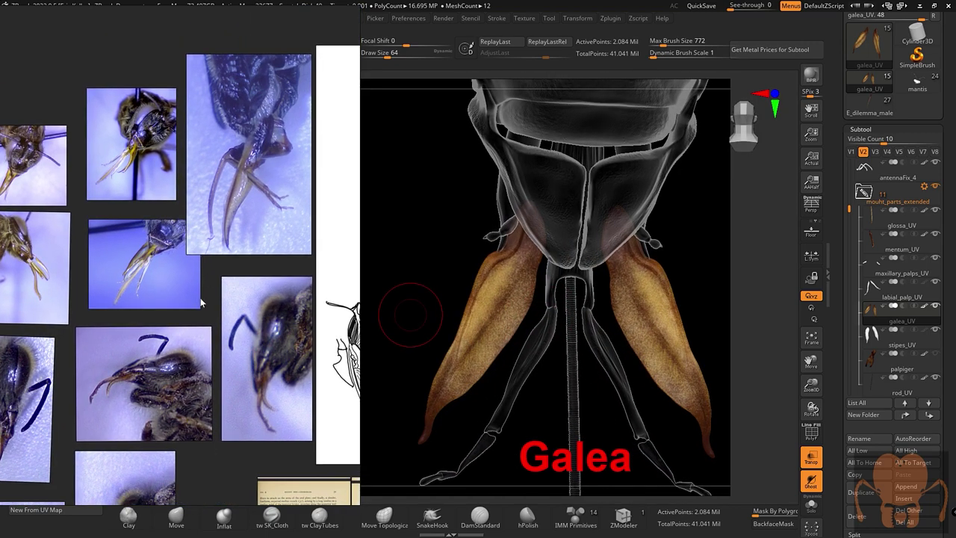
middle_click_drag(231, 278, 244, 348)
scroll(244, 347, "up", 2)
scroll(244, 348, "up", 2)
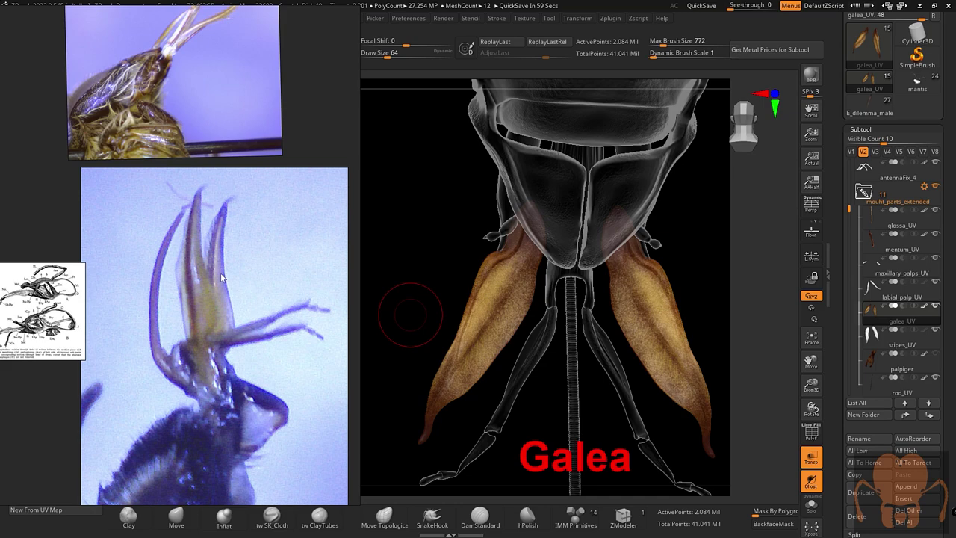
scroll(198, 282, "up", 2)
scroll(213, 271, "down", 2)
middle_click_drag(238, 234, 236, 265)
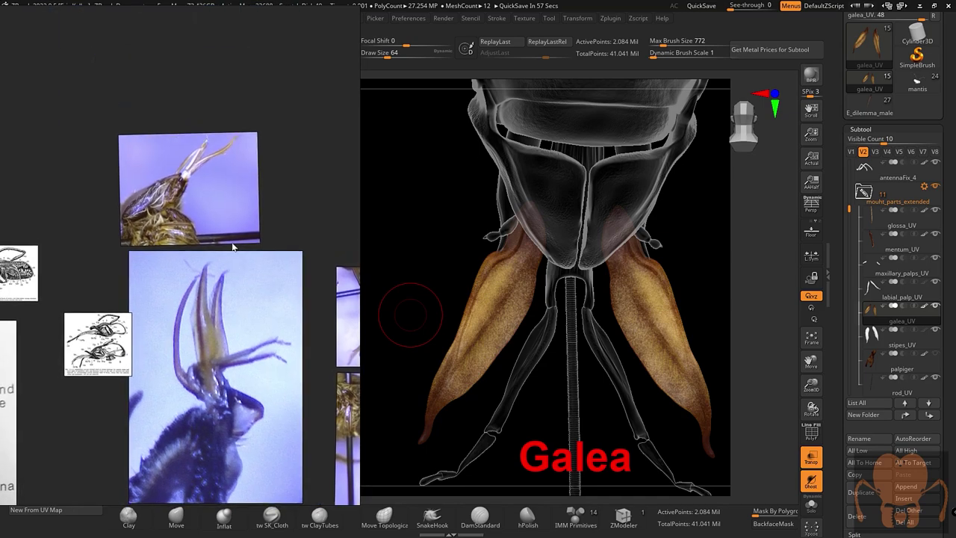
scroll(236, 265, "up", 2)
mouse_move(236, 426)
middle_mouse_down()
mouse_move(236, 254)
mouse_move(216, 182)
middle_mouse_up()
scroll(217, 182, "up", 2)
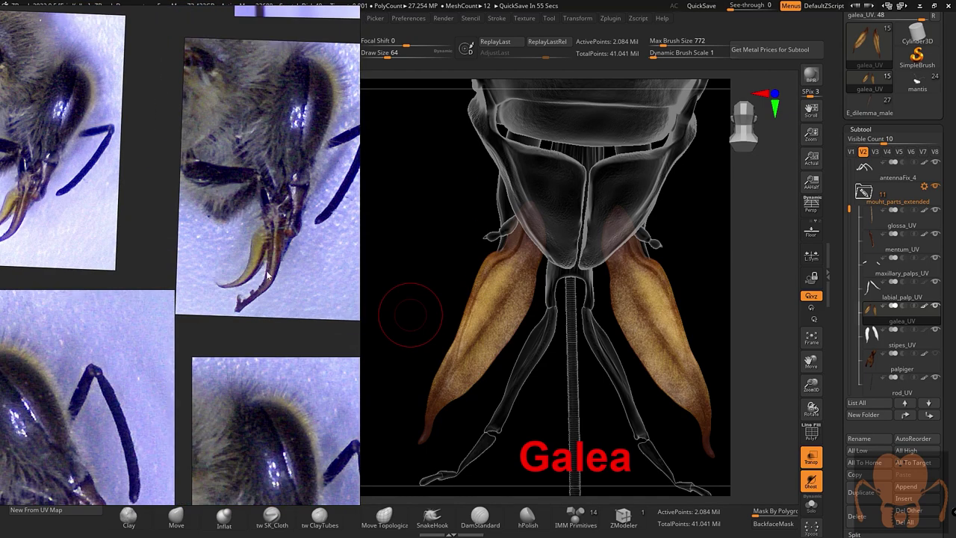
scroll(216, 224, "up", 1)
middle_click_drag(198, 336, 218, 201)
scroll(216, 275, "down", 1)
middle_click_drag(216, 275, 168, 277)
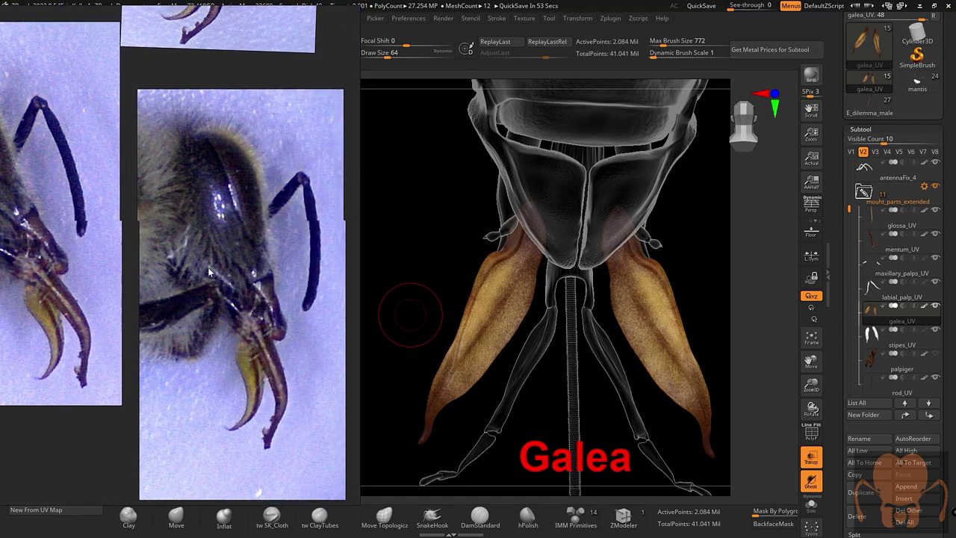
Step: Bring the leg close-up photo into view on the reference board
scroll(168, 278, "up", 1)
scroll(200, 319, "down", 2)
scroll(245, 282, "down", 1)
scroll(246, 269, "down", 1)
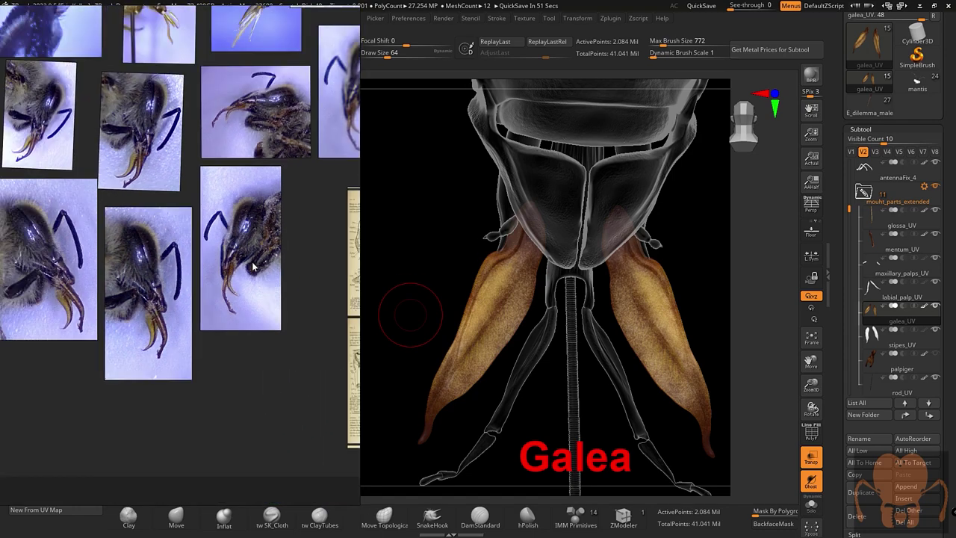
scroll(246, 265, "down", 1)
scroll(207, 258, "down", 1)
middle_click_drag(207, 257, 197, 325)
scroll(207, 256, "up", 1)
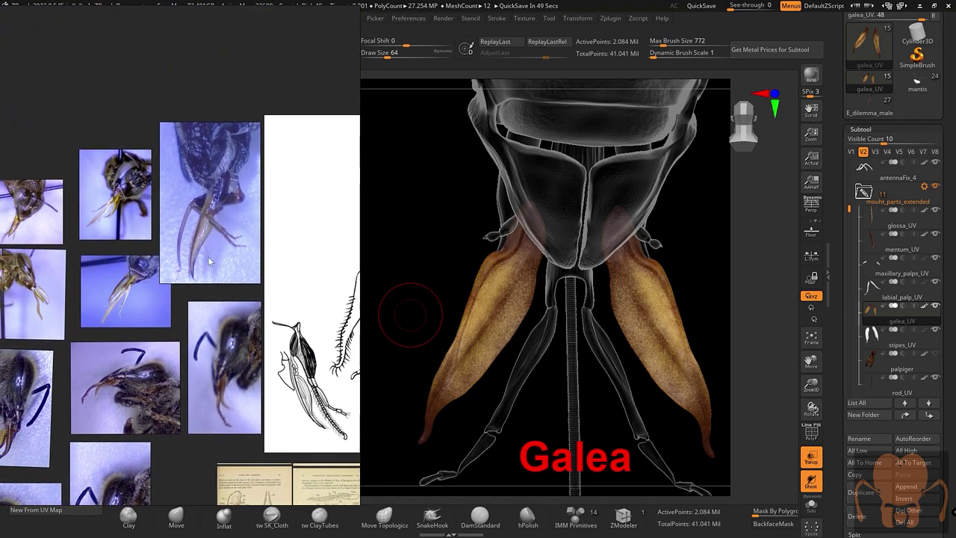
scroll(213, 245, "up", 1)
scroll(216, 211, "up", 2)
middle_click_drag(217, 211, 217, 300)
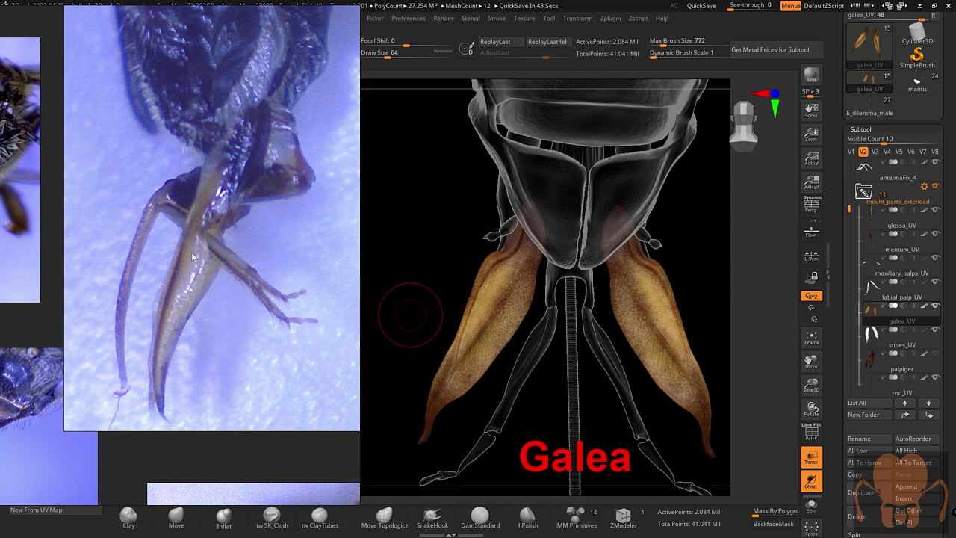
scroll(180, 275, "down", 2)
scroll(239, 292, "down", 1)
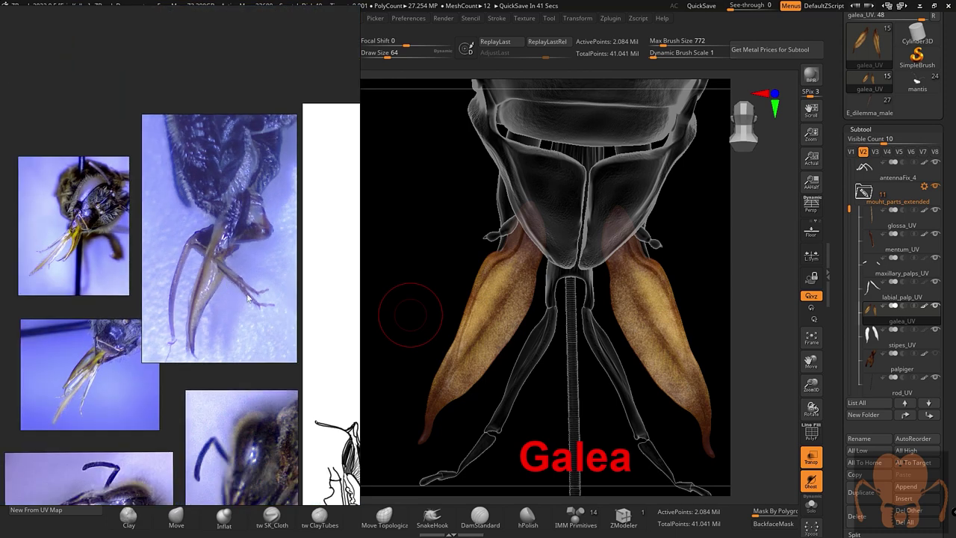
Step: Make stipes_UV active and frame it front-on with F
left_click(900, 345)
mouse_move(699, 313)
left_mouse_down()
mouse_move(678, 284)
mouse_move(657, 299)
mouse_move(720, 323)
left_mouse_up()
key("f")
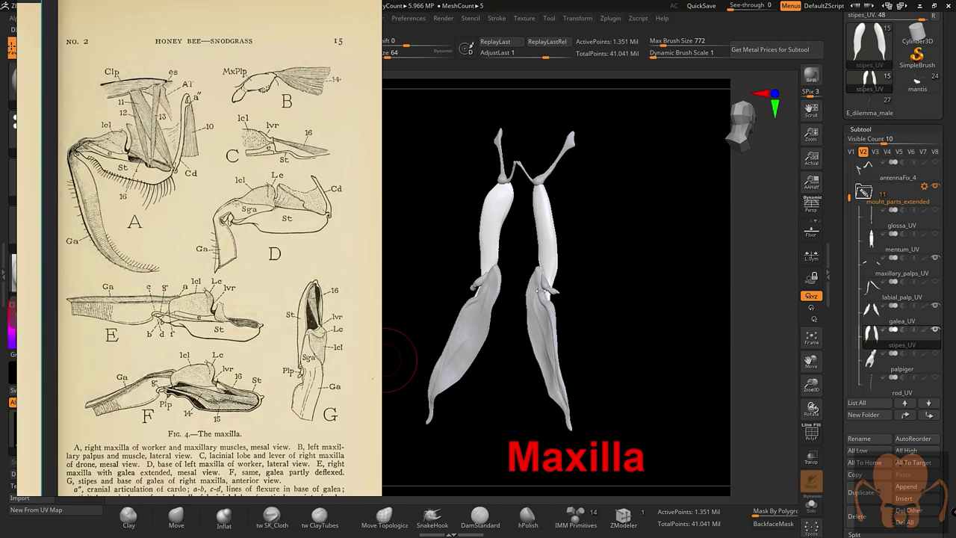
Step: Rotate the isolated maxilla to match the Snodgrass diagram's view
left_click_drag(626, 298, 622, 297)
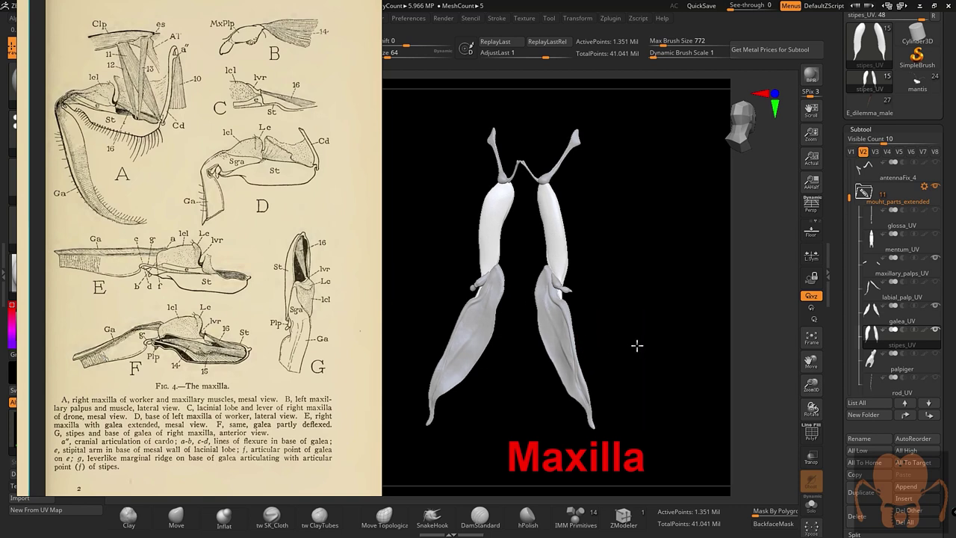
left_click_drag(636, 345, 462, 252)
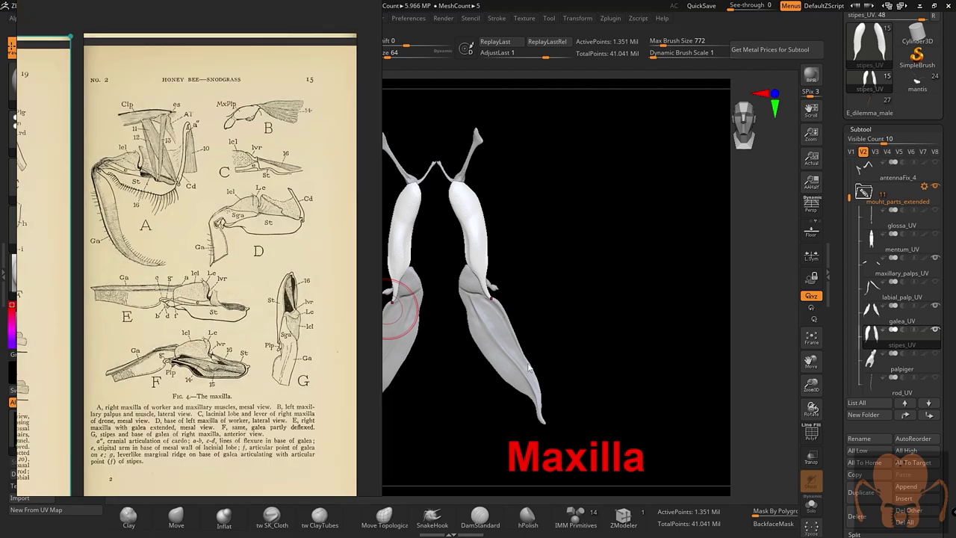
left_click_drag(469, 395, 462, 388)
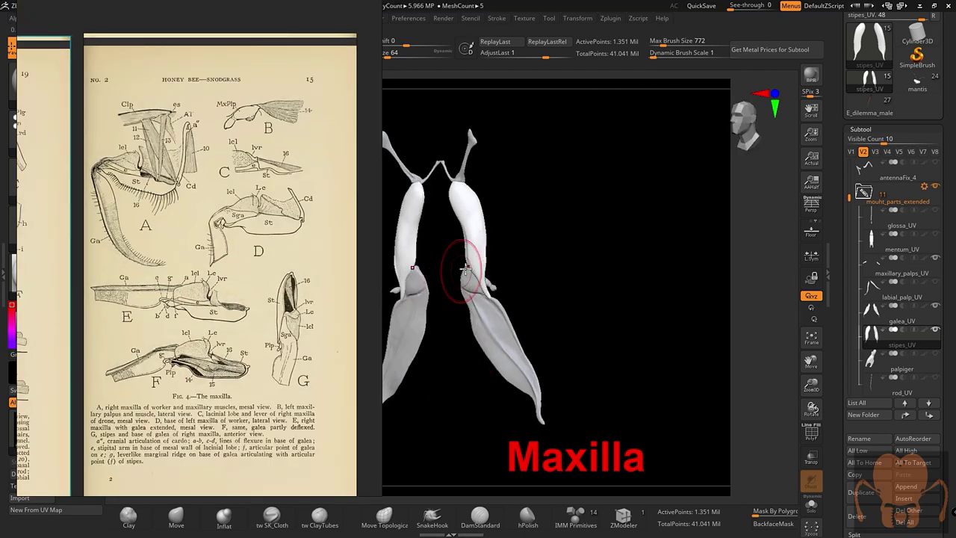
mouse_move(452, 355)
left_mouse_down()
mouse_move(391, 351)
mouse_move(482, 265)
left_mouse_up()
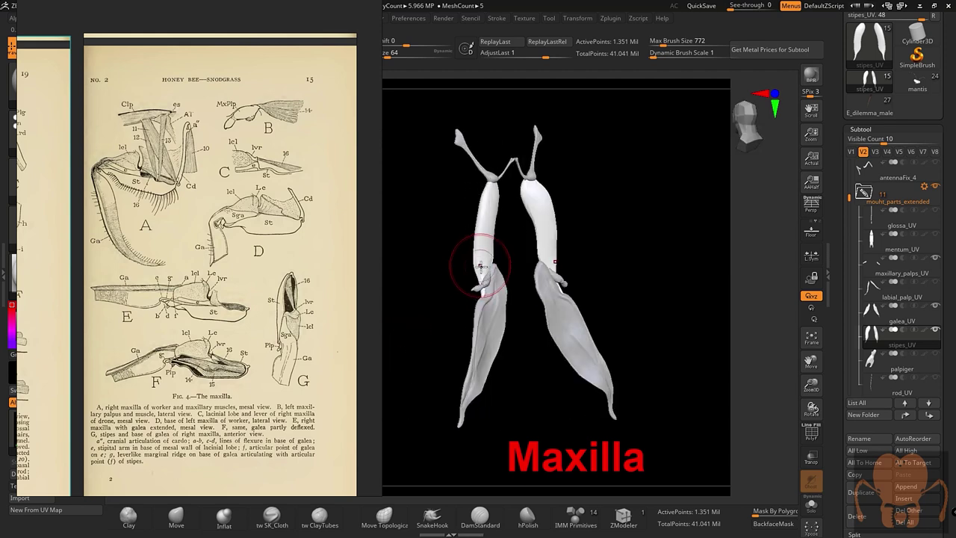
left_click_drag(534, 365, 522, 381)
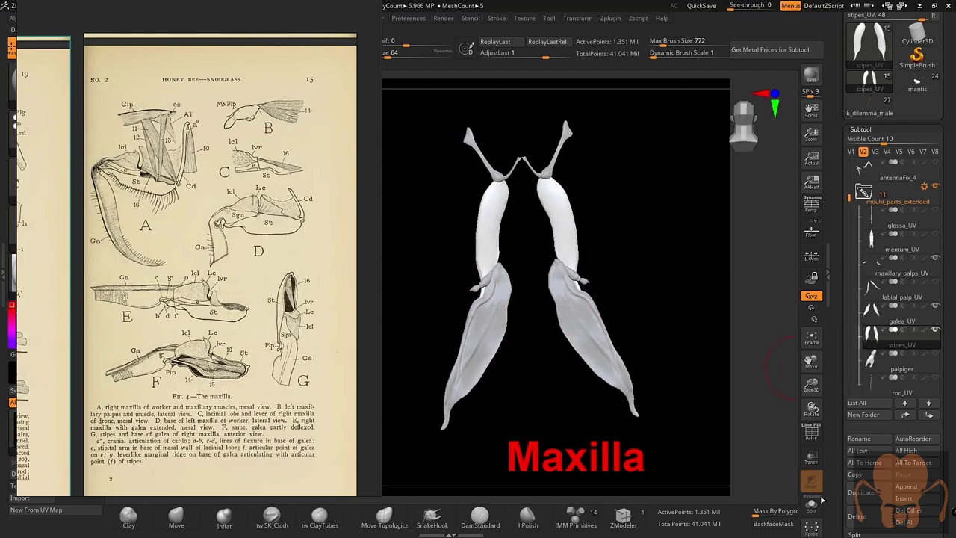
Step: Solo the stipes, restore all head parts, and zoom in on the stipes
left_click(930, 329, "shift")
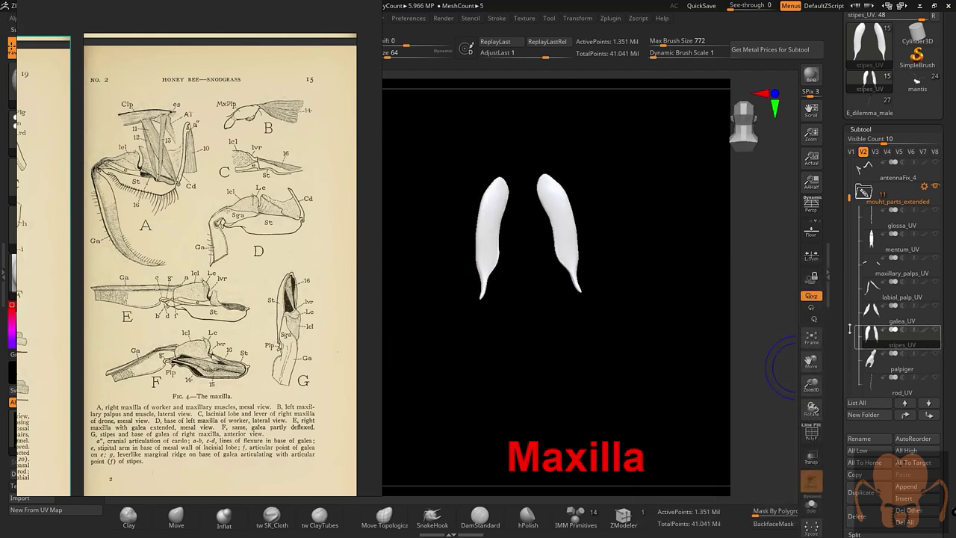
left_click(934, 329, "shift")
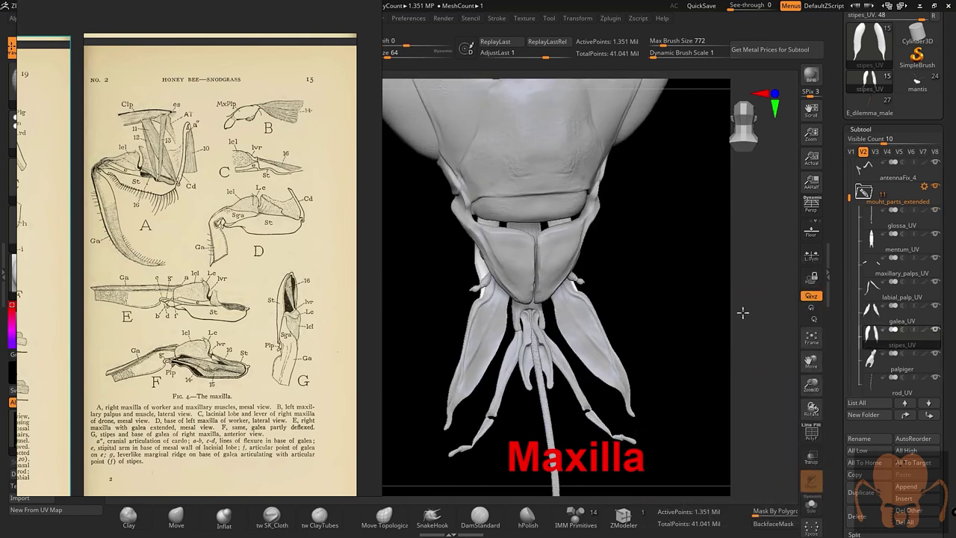
mouse_move(740, 314)
left_mouse_down("alt")
mouse_move(796, 312)
mouse_move(666, 315)
left_mouse_up("alt")
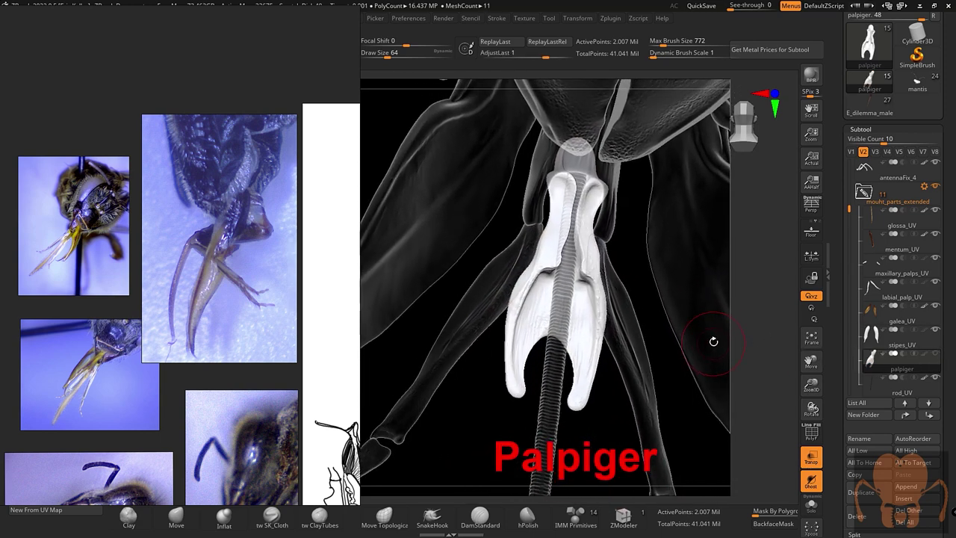
Step: Select rod_UV and scroll the Subtool list to reveal the parts below
left_click(885, 387)
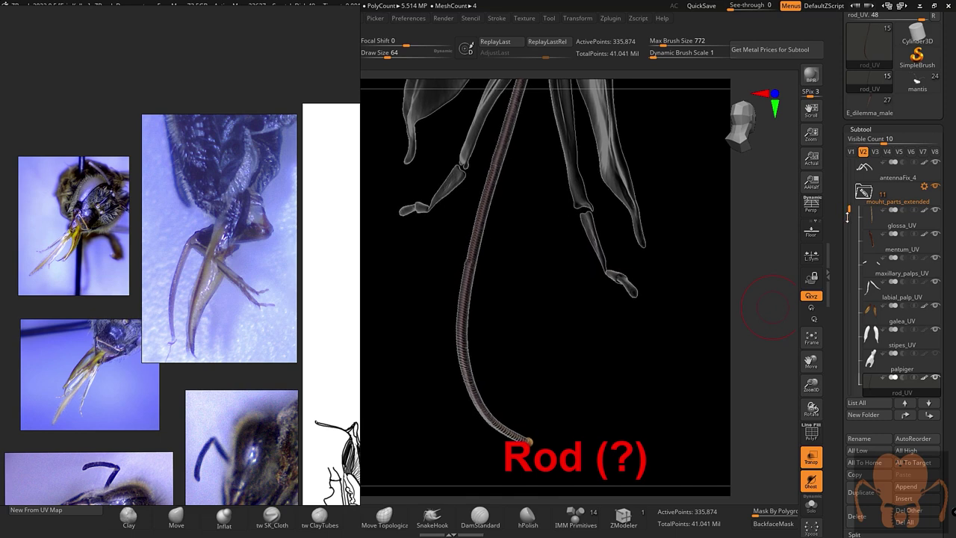
scroll(882, 310, "down", 4)
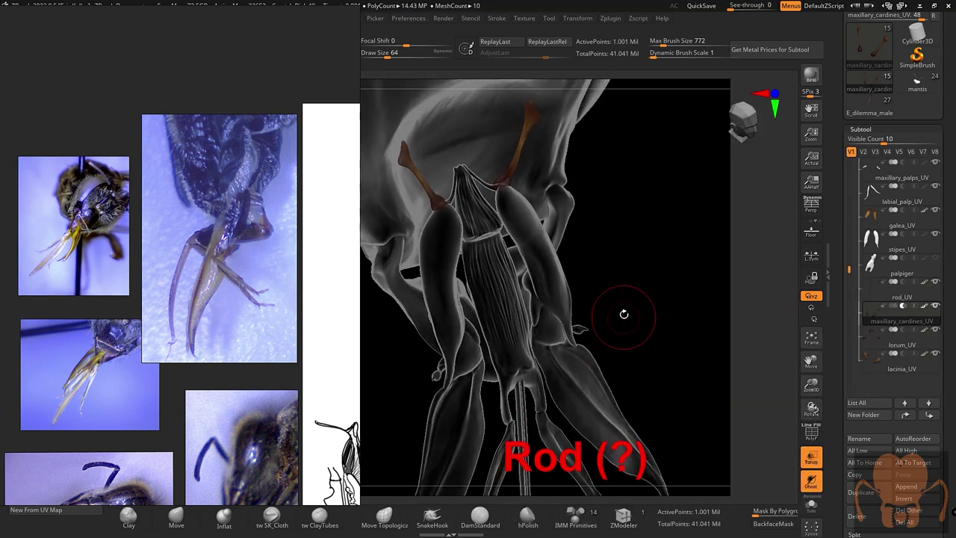
Step: Select the maxillary cardines and orbit the head from oblique back to front view
left_click(926, 307)
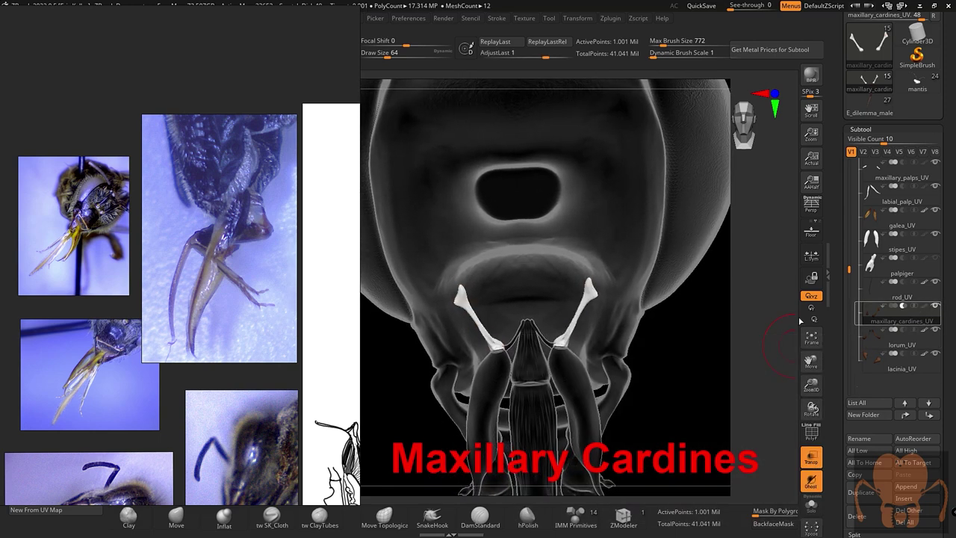
mouse_move(629, 320)
left_mouse_down()
mouse_move(679, 338)
mouse_move(797, 331)
left_mouse_up()
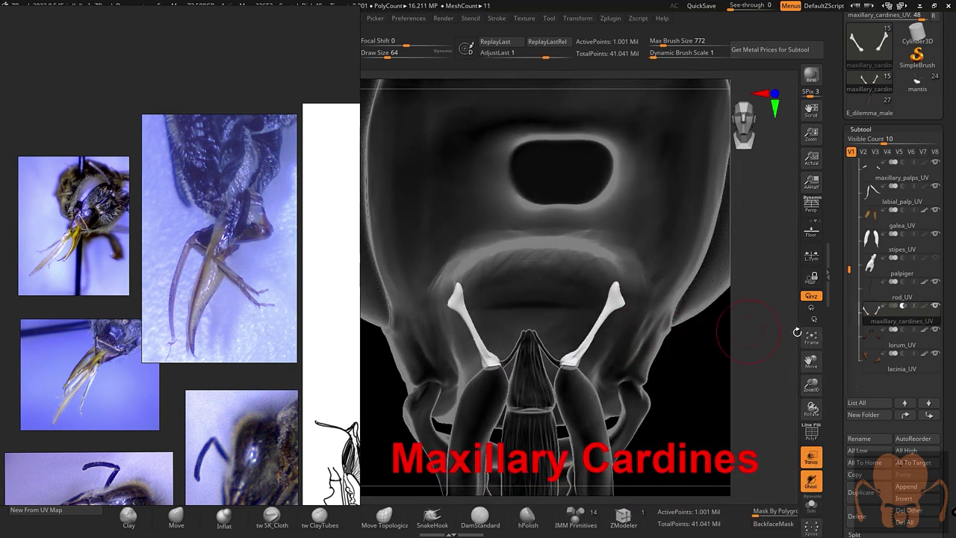
mouse_move(689, 329)
left_mouse_down()
mouse_move(537, 314)
mouse_move(493, 345)
mouse_move(437, 330)
left_mouse_up()
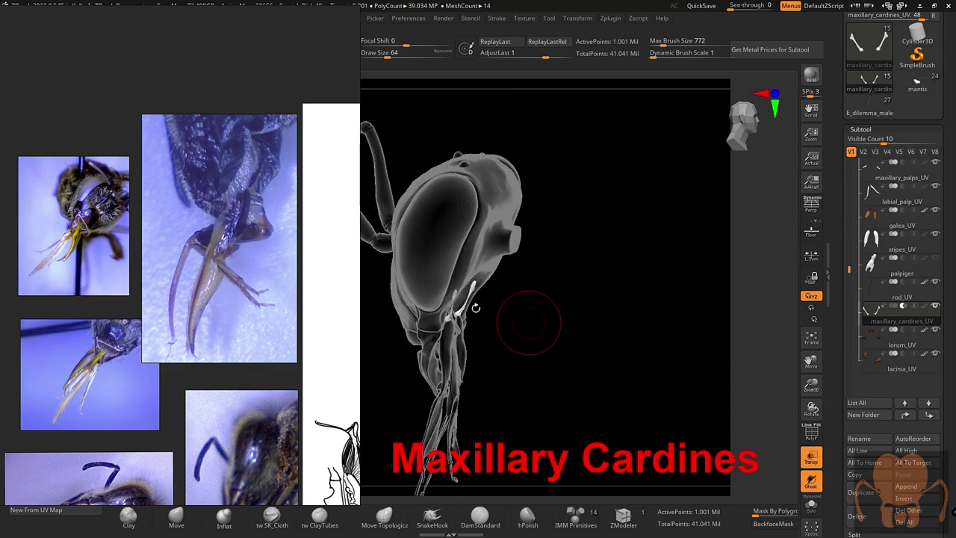
mouse_move(476, 306)
left_mouse_down()
mouse_move(518, 304)
mouse_move(695, 341)
mouse_move(647, 335)
mouse_move(657, 338)
left_mouse_up()
Step: Zoom the reference board into the book's labelled honey bee mouthpart figure
scroll(310, 273, "down", 3)
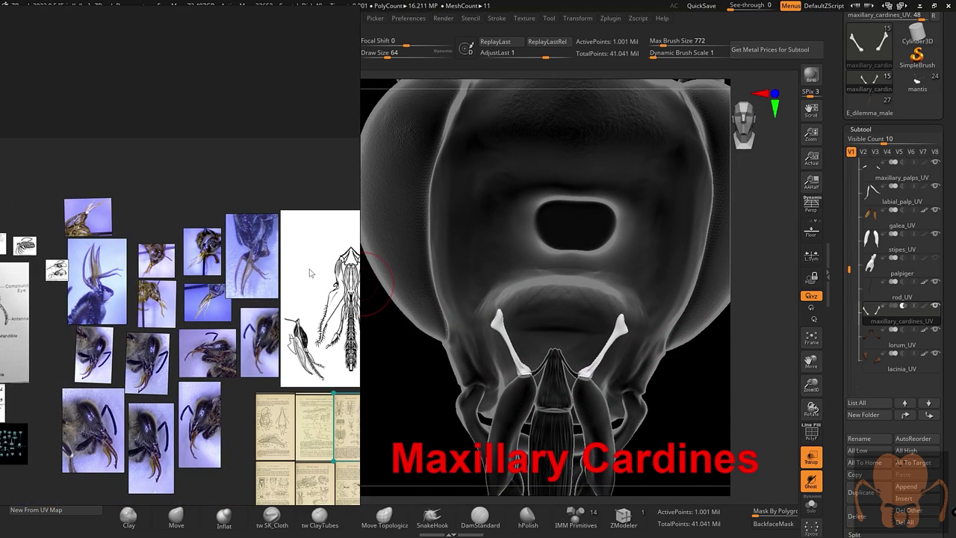
scroll(310, 274, "up", 2)
scroll(299, 273, "up", 2)
scroll(261, 274, "up", 2)
scroll(233, 294, "up", 2)
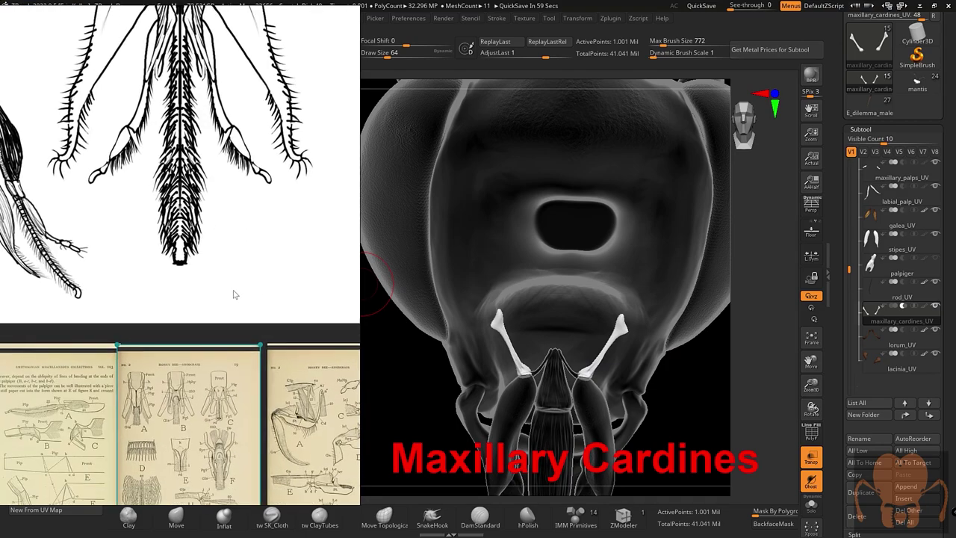
middle_click_drag(233, 294, 237, 105)
scroll(244, 252, "up", 2)
scroll(245, 252, "up", 2)
scroll(244, 251, "up", 2)
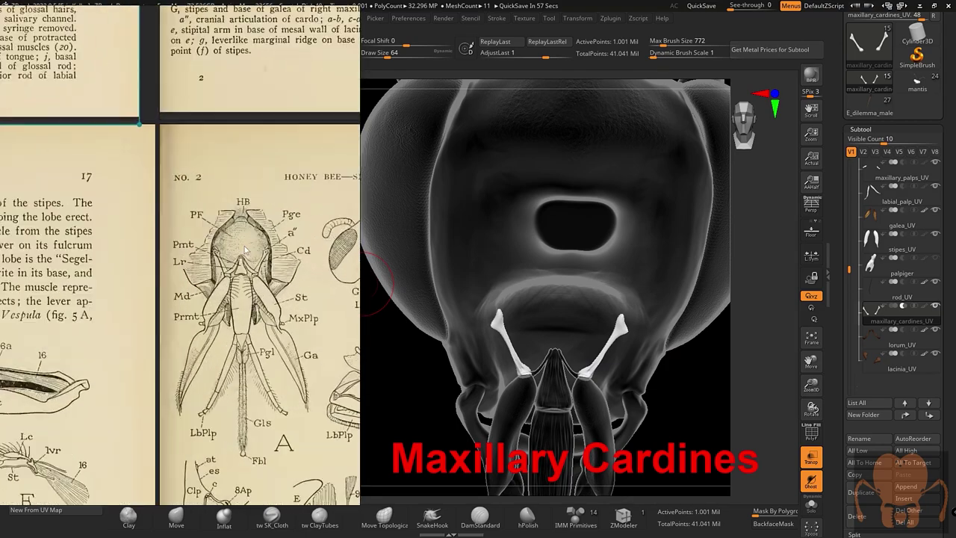
scroll(245, 251, "up", 3)
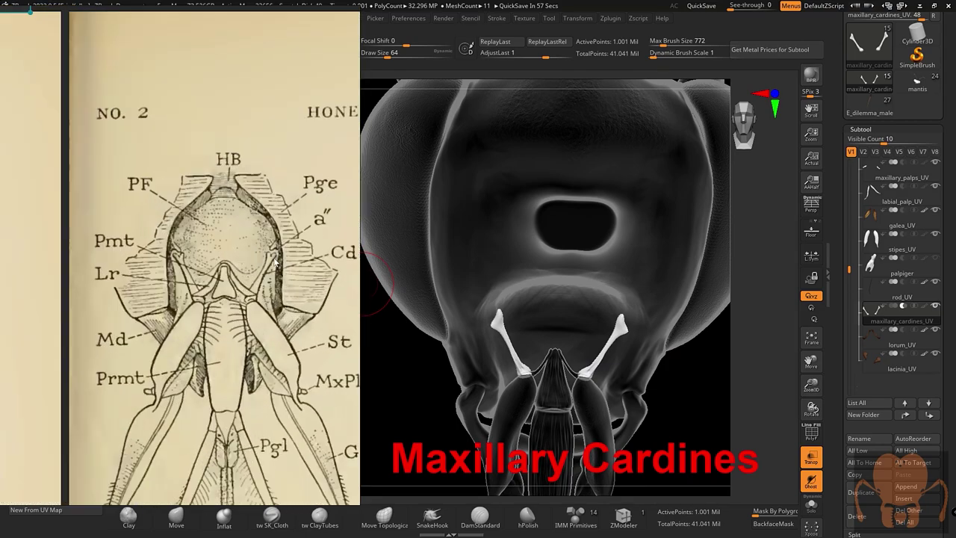
Step: Make the lorum active and turn the head to a front view of the mouthparts
left_click(910, 344)
left_click_drag(687, 351, 686, 324)
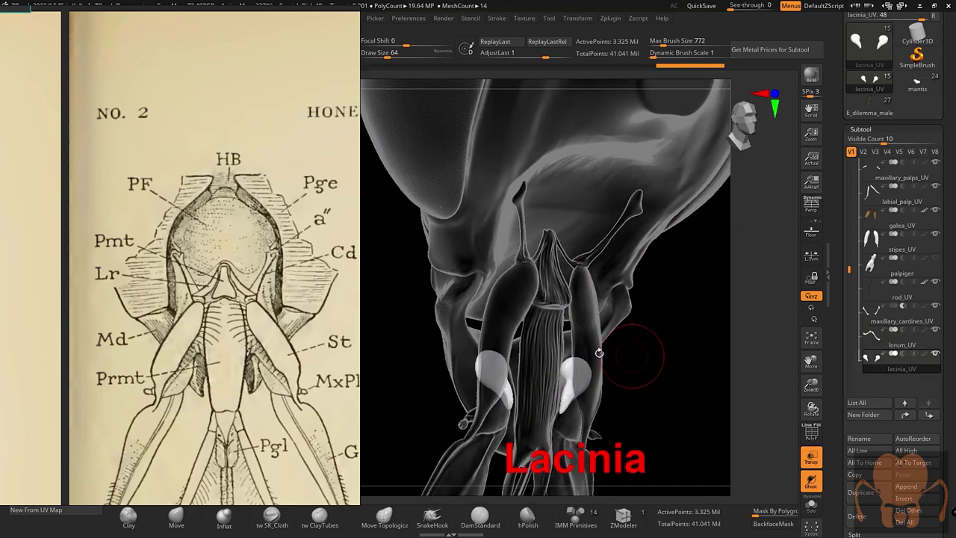
left_click_drag(603, 352, 670, 360)
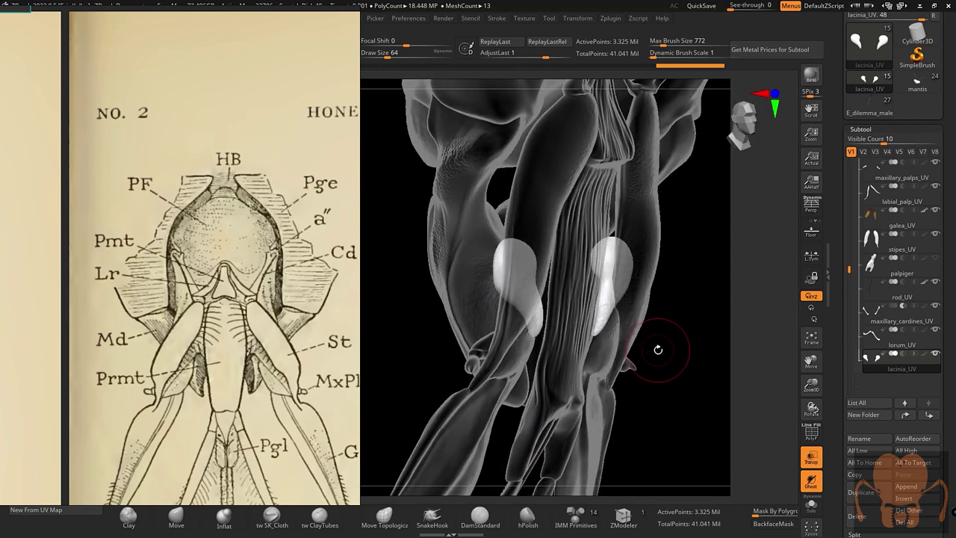
Step: Zoom the reference pages, tilt the head, and frame the whole head with F
scroll(274, 327, "down", 3)
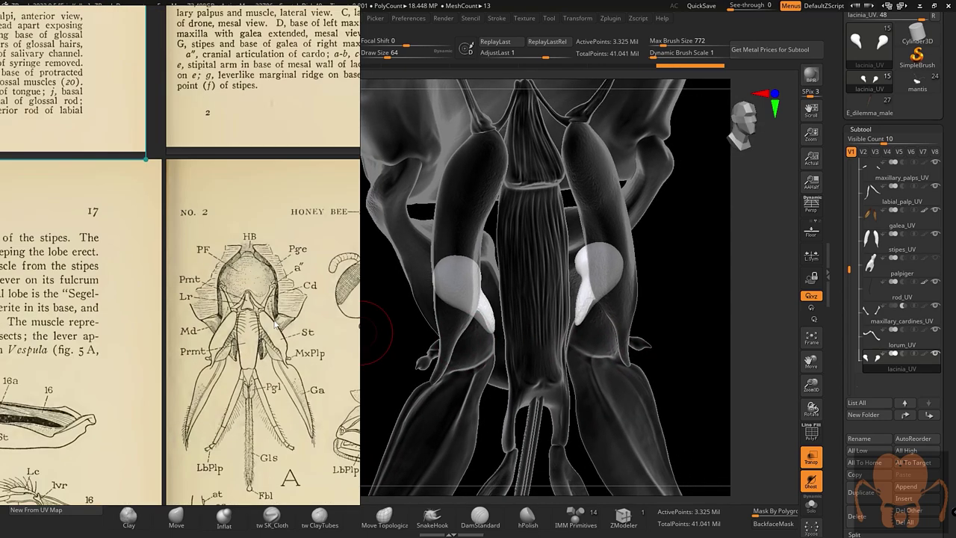
scroll(274, 327, "down", 3)
scroll(303, 317, "up", 3)
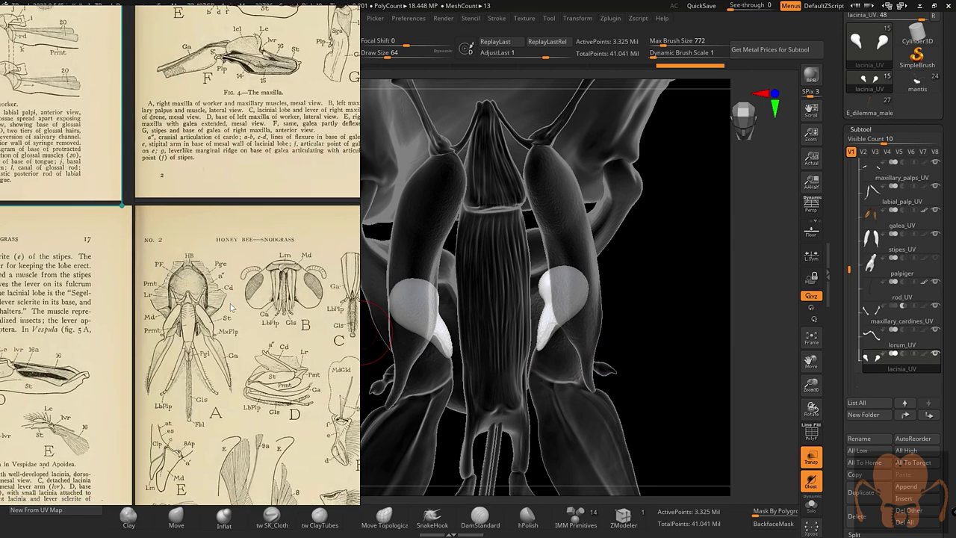
scroll(277, 299, "up", 2)
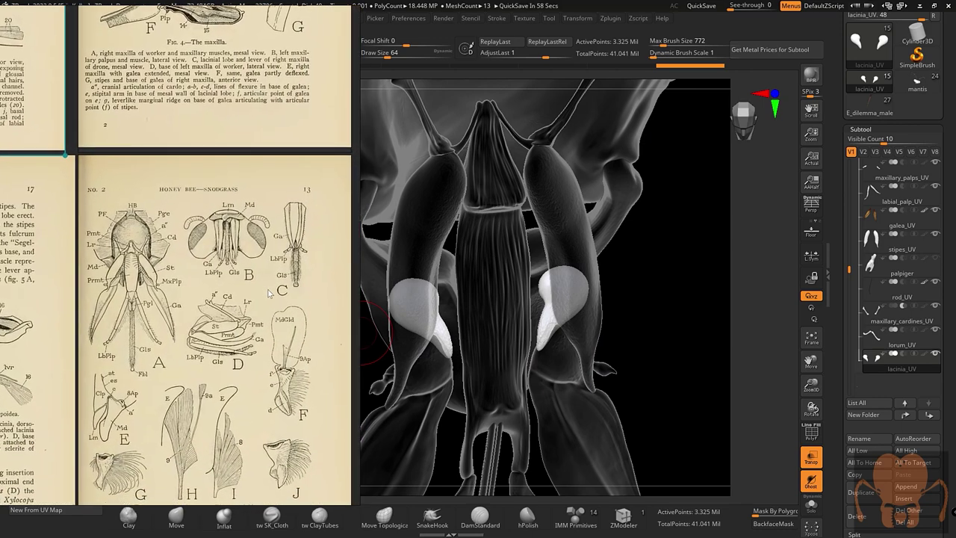
scroll(270, 299, "down", 3)
scroll(267, 313, "up", 1)
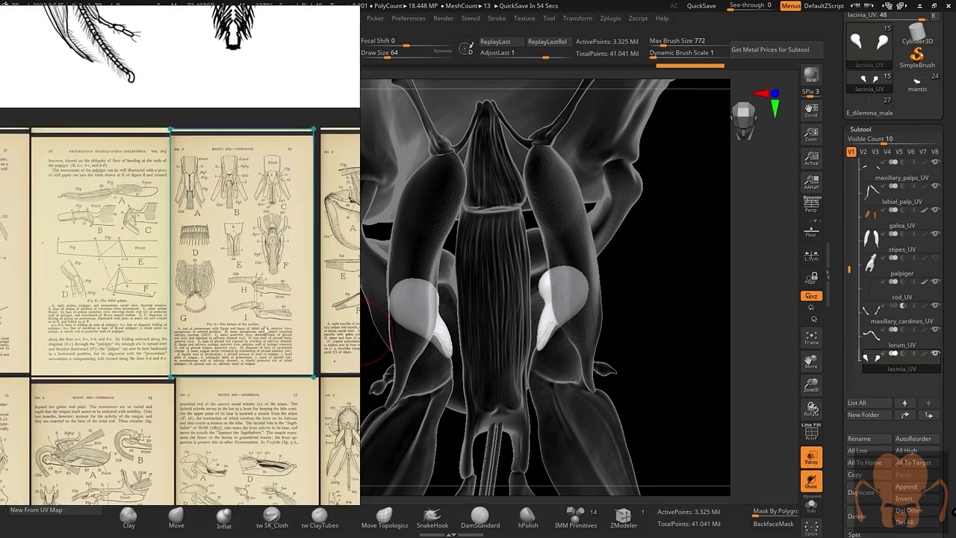
scroll(265, 328, "down", 1)
left_click_drag(648, 335, 652, 323)
left_click_drag(849, 267, 849, 238)
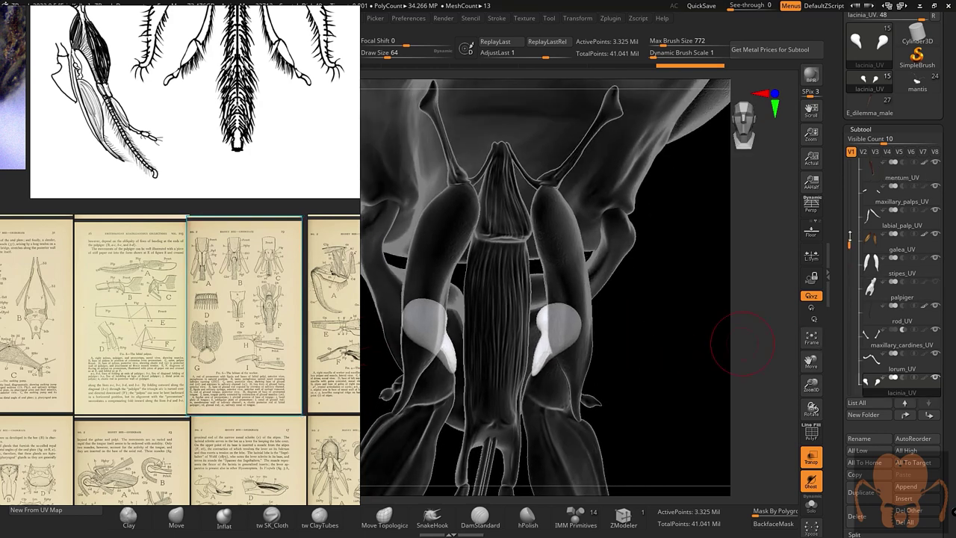
left_click_drag(850, 199, 848, 215)
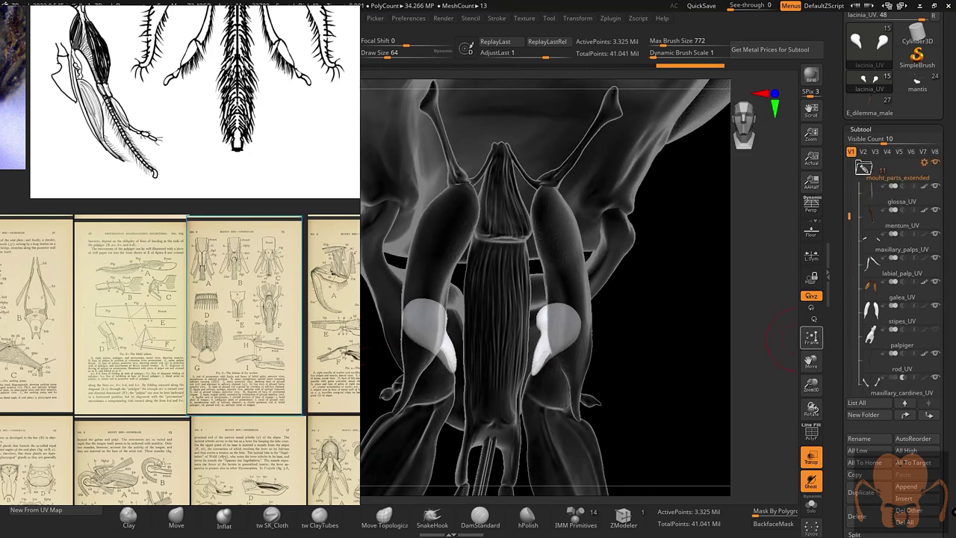
key("f")
Step: In Maya, orbit the rigged bee head and select head_CTRL
mouse_move(687, 324)
left_mouse_down()
mouse_move(634, 313)
mouse_move(701, 320)
mouse_move(678, 277)
mouse_move(631, 288)
left_mouse_up()
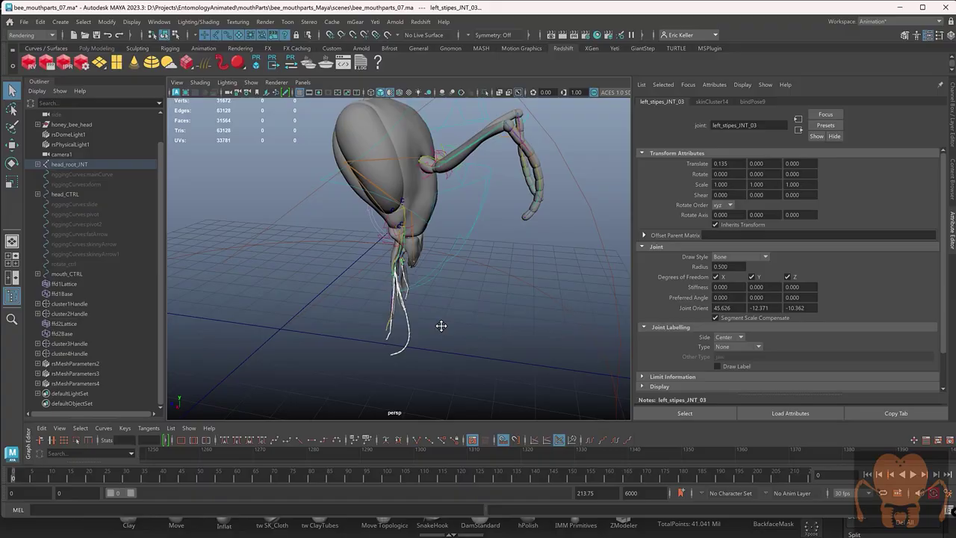
mouse_move(441, 325)
left_mouse_down("alt")
mouse_move(434, 272)
mouse_move(428, 307)
mouse_move(296, 305)
mouse_move(362, 315)
left_mouse_up("alt")
left_click(448, 292)
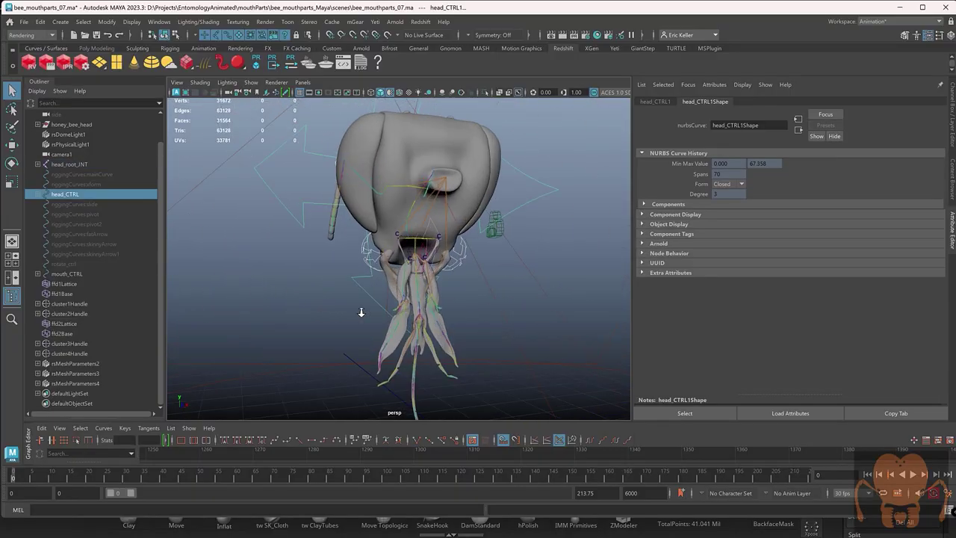
Step: Orbit the Maya rig, rotate mouth_CTRL slightly, and switch to the Entomology Animated site
scroll(421, 318, "up", 5)
mouse_move(421, 318)
left_mouse_down("alt")
mouse_move(461, 311)
mouse_move(432, 294)
left_mouse_up("alt")
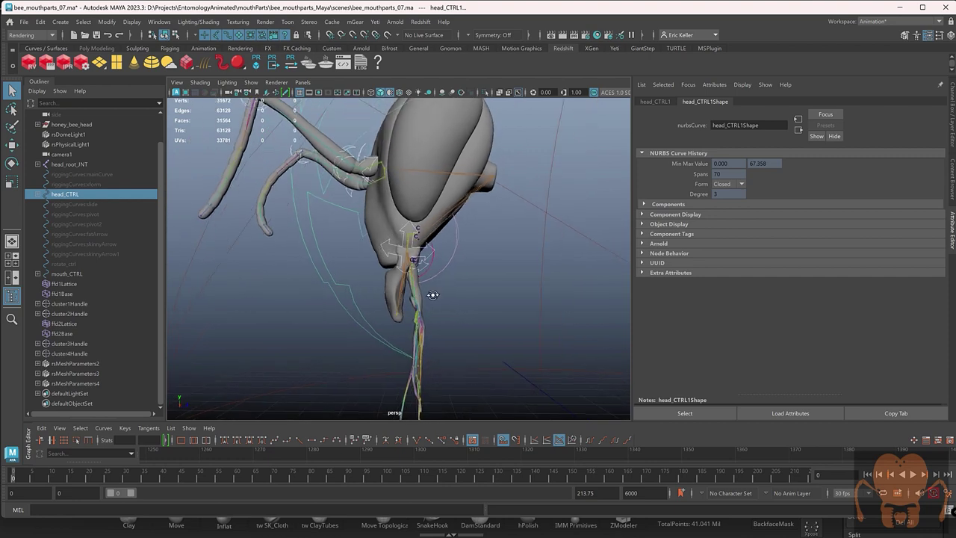
key("e")
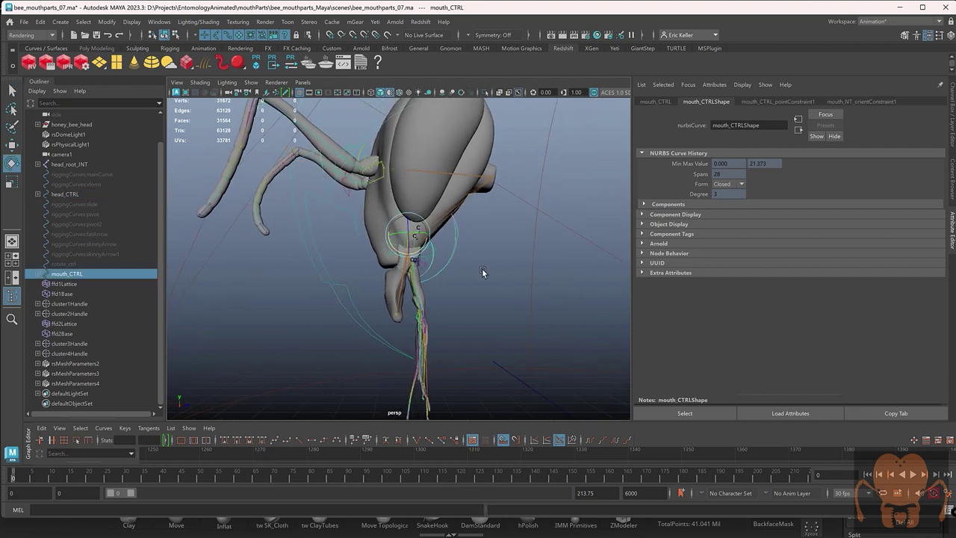
mouse_move(486, 273)
left_mouse_down("alt")
mouse_move(403, 265)
mouse_move(475, 271)
left_mouse_up("alt")
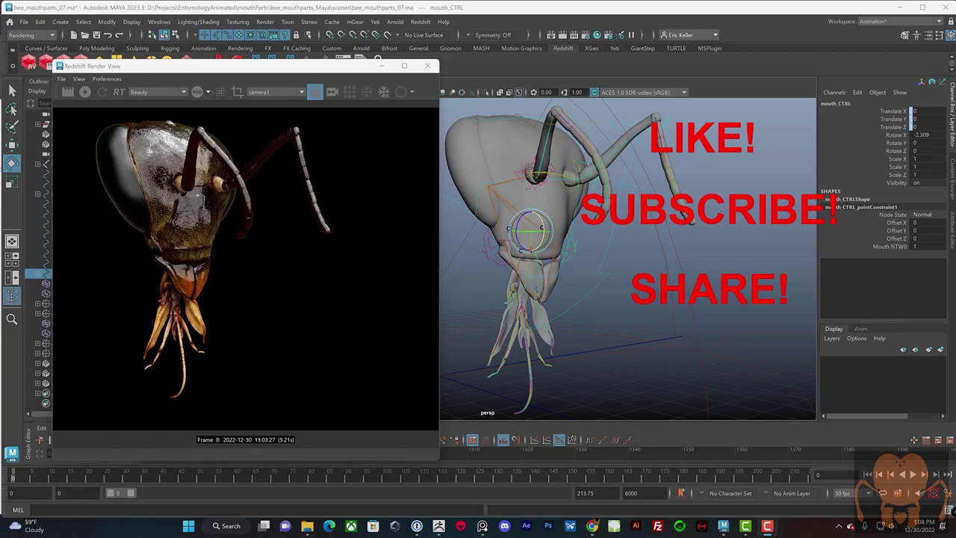
left_click(591, 527)
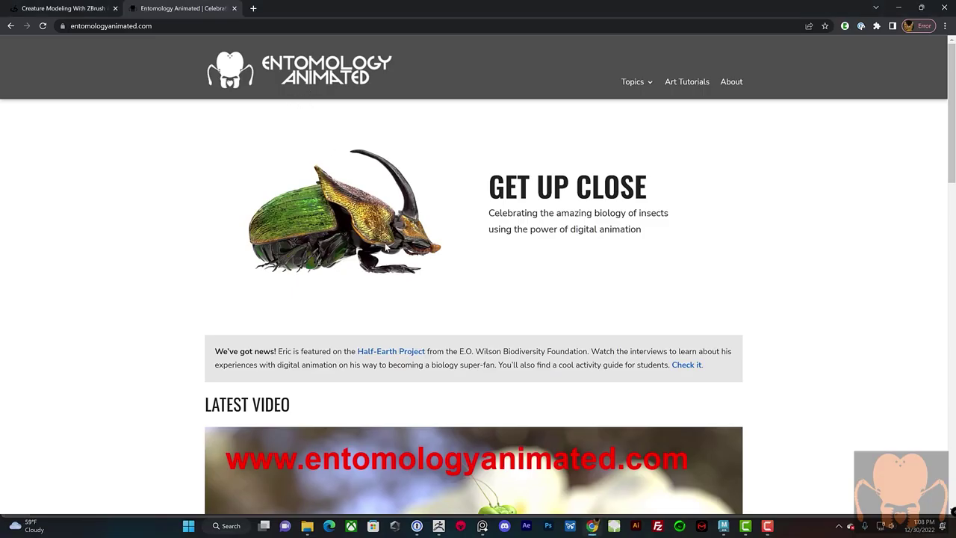
Step: Scroll through the Entomology Animated home page
scroll(386, 247, "down", 1)
scroll(386, 247, "down", 2)
scroll(386, 247, "down", 1)
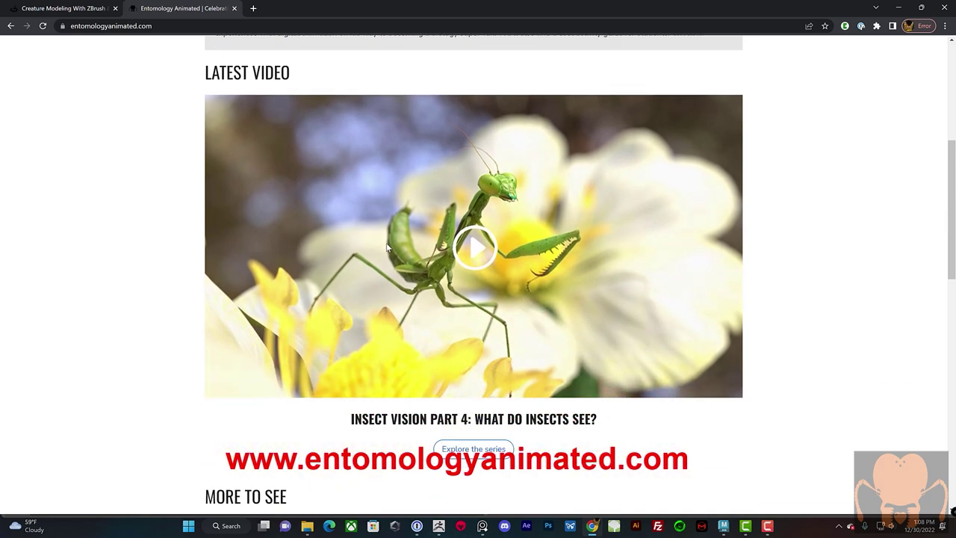
scroll(386, 246, "down", 1)
scroll(386, 247, "down", 1)
scroll(386, 247, "down", 1)
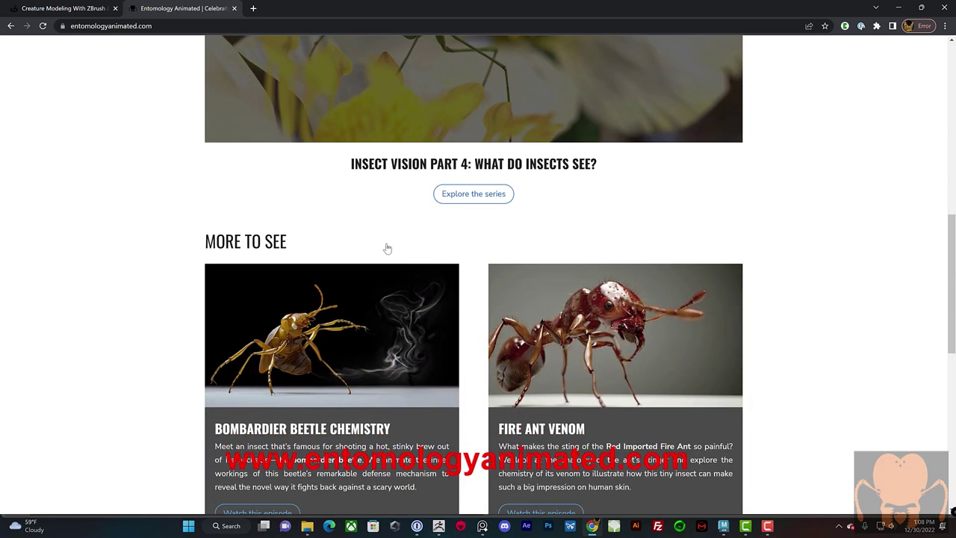
scroll(386, 246, "down", 1)
scroll(385, 246, "up", 3)
scroll(386, 247, "up", 6)
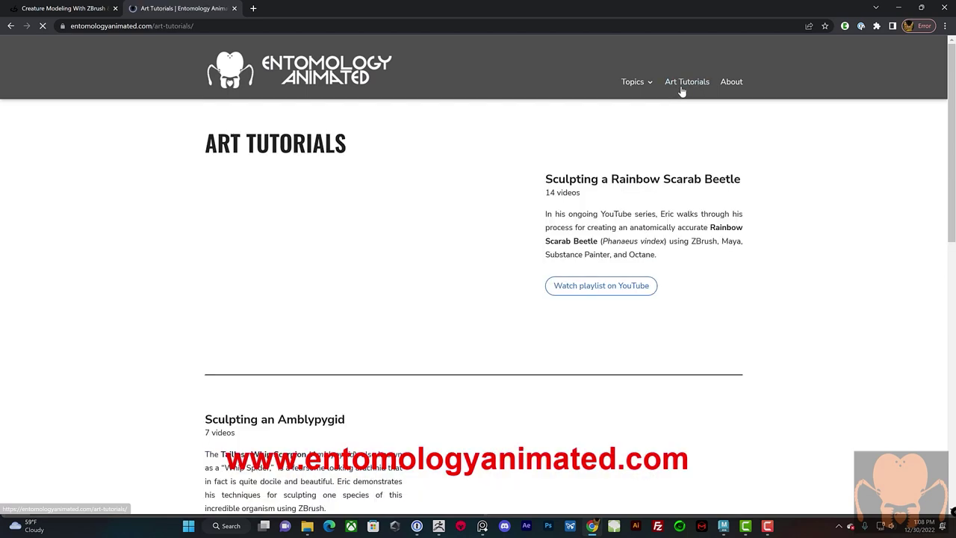
Step: Browse the Art Tutorials page, then switch to the Gnomon Workshop Creature Modeling tab
scroll(558, 179, "down", 1)
scroll(557, 179, "down", 1)
scroll(557, 180, "down", 2)
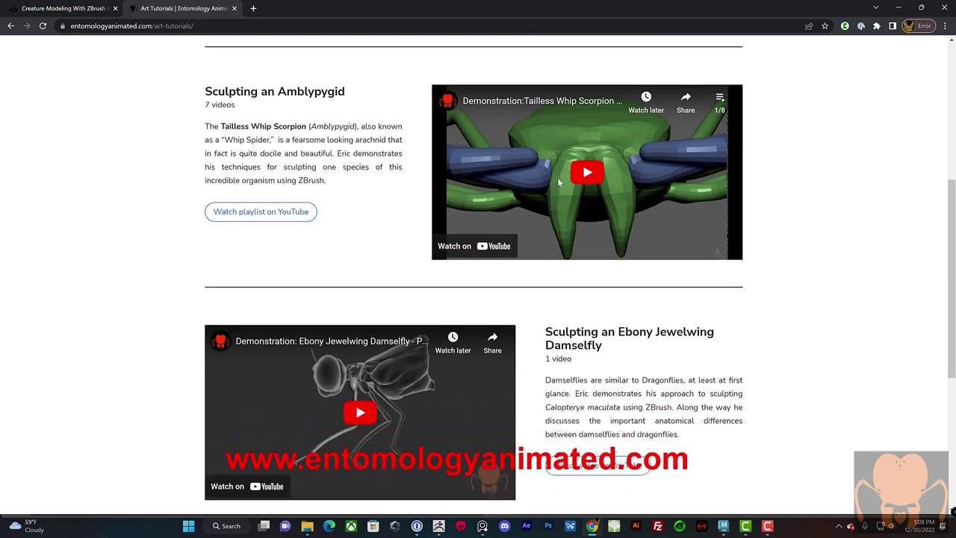
scroll(556, 180, "down", 1)
scroll(557, 180, "down", 1)
scroll(558, 181, "up", 6)
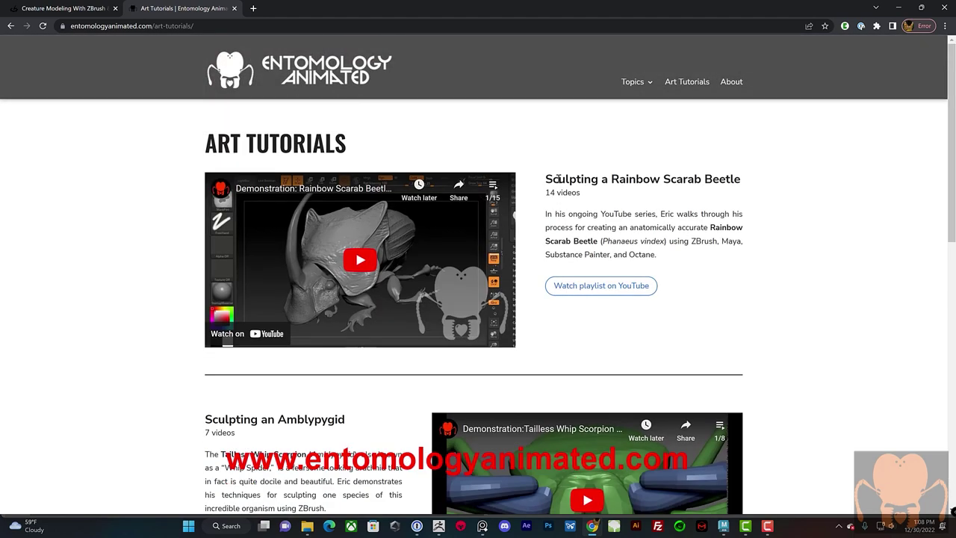
scroll(493, 130, "down", 1)
left_click(82, 8)
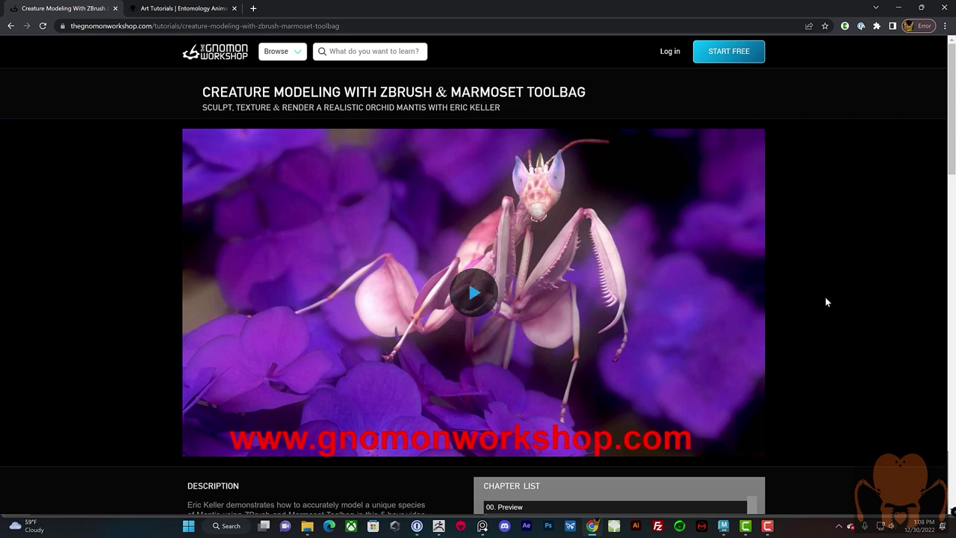
scroll(825, 298, "down", 1)
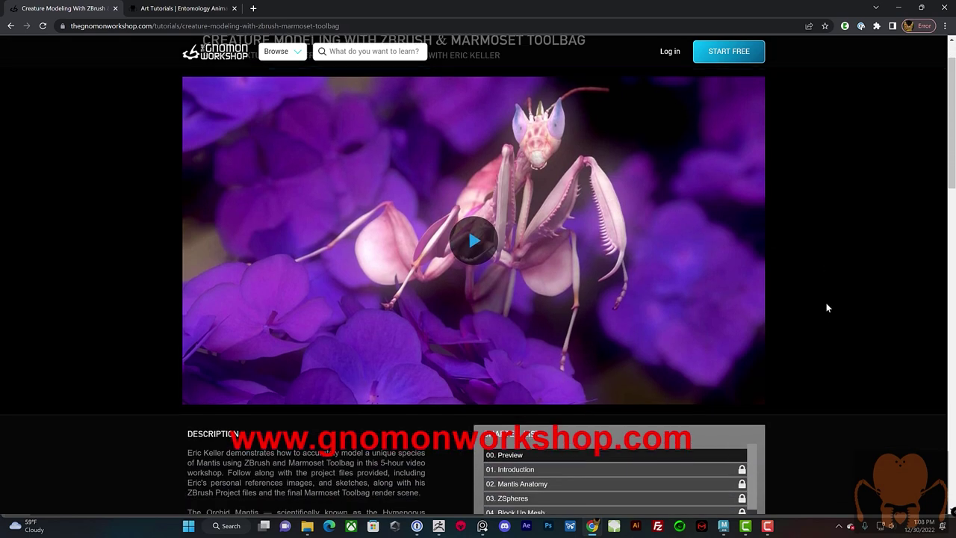
scroll(826, 306, "down", 1)
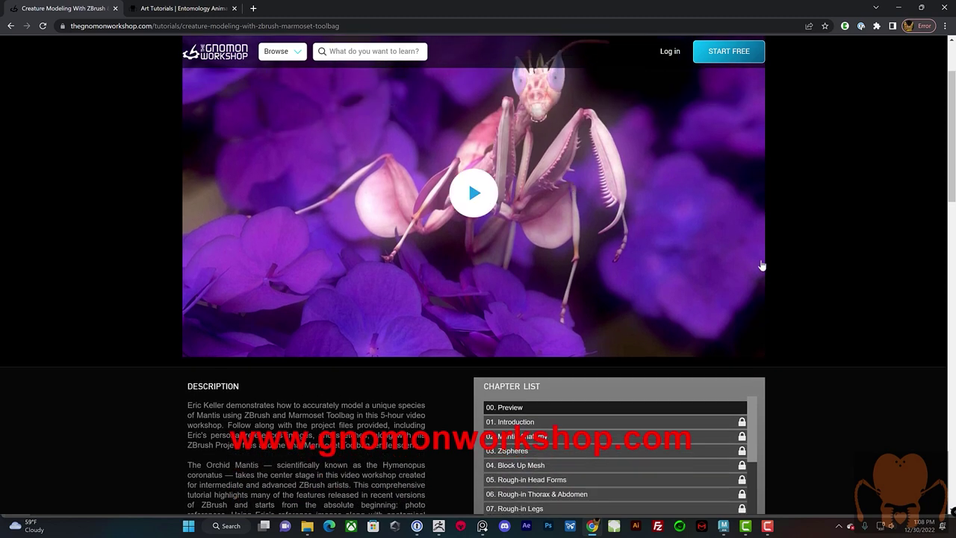
scroll(777, 280, "down", 3)
scroll(781, 276, "up", 3)
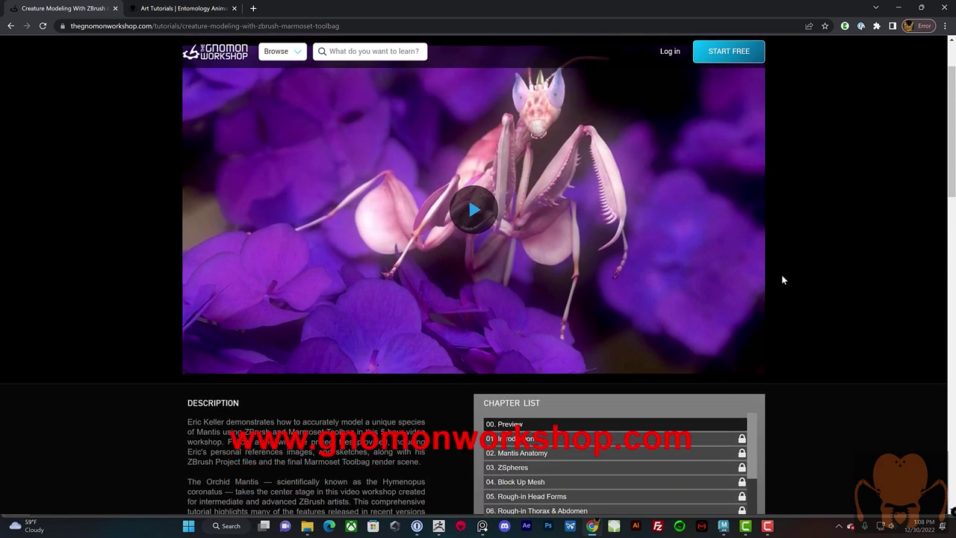
scroll(782, 280, "up", 2)
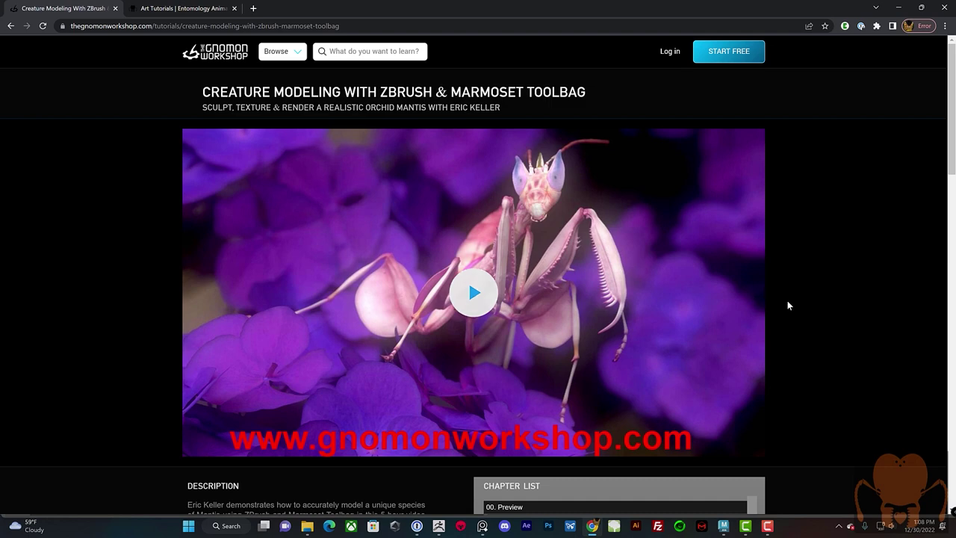